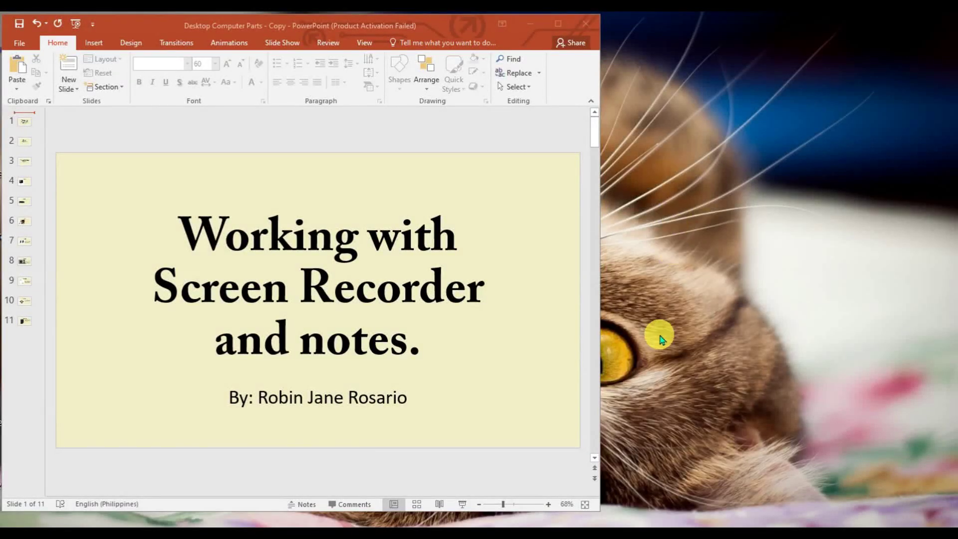
# Enlarge the PowerPoint window by its bottom-right corner, then maximize it.
pyautogui.click(602, 509)
pyautogui.moveTo(602, 510); pyautogui.dragTo(612, 524)
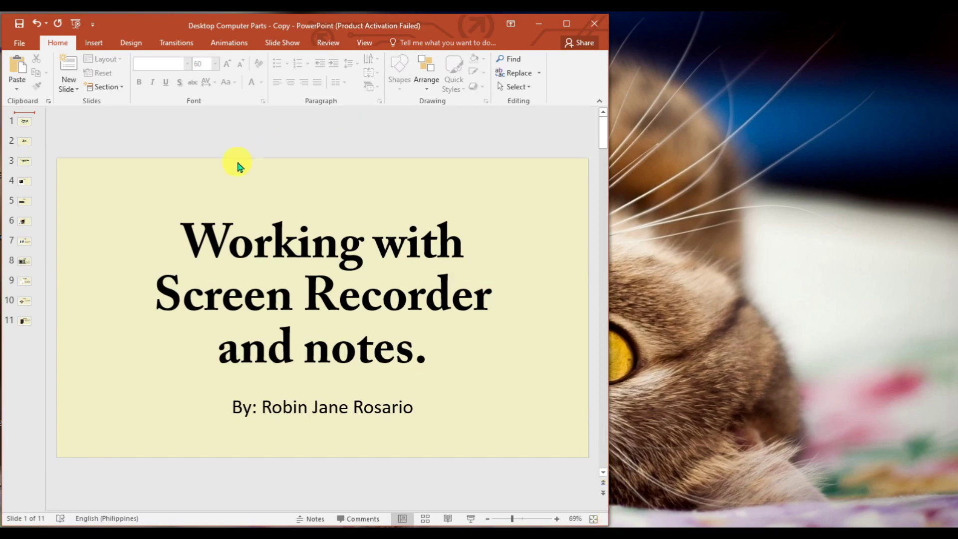
pyautogui.click(566, 22)
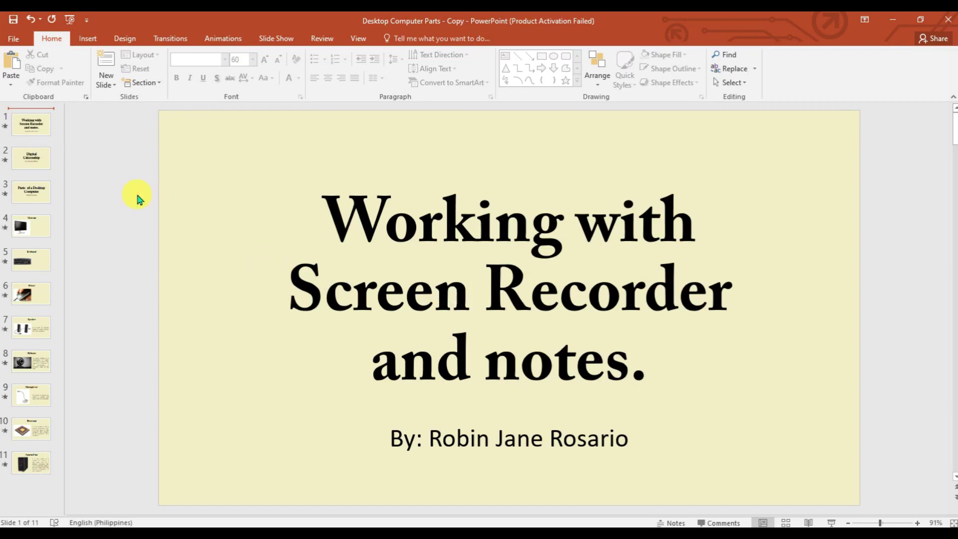
# Browse the slide thumbnails from slide 2 to Mouse, then back to slides 1 and 2.
pyautogui.click(31, 157)
pyautogui.click(37, 199)
pyautogui.click(30, 227)
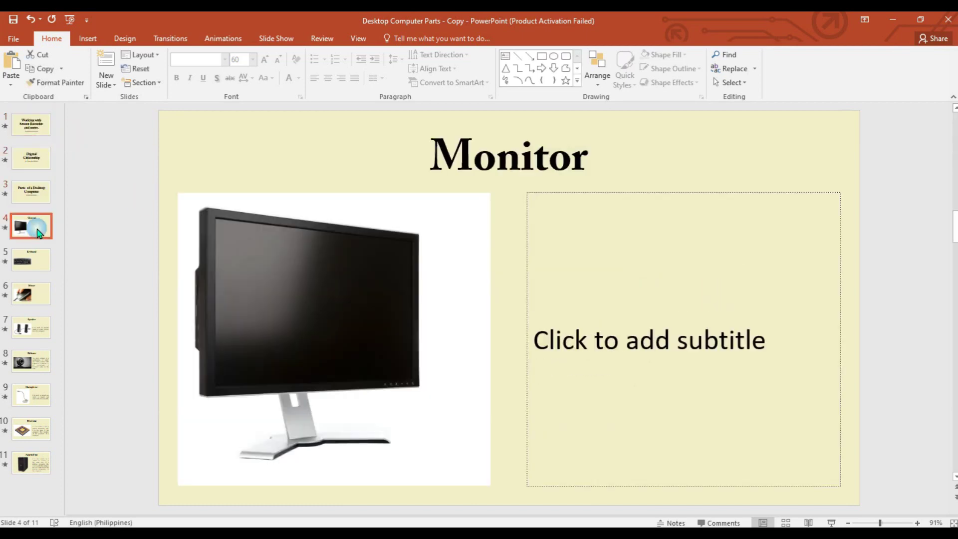
pyautogui.click(31, 261)
pyautogui.click(31, 296)
pyautogui.click(33, 266)
pyautogui.click(31, 229)
pyautogui.click(31, 193)
pyautogui.click(26, 150)
pyautogui.click(27, 136)
pyautogui.click(31, 157)
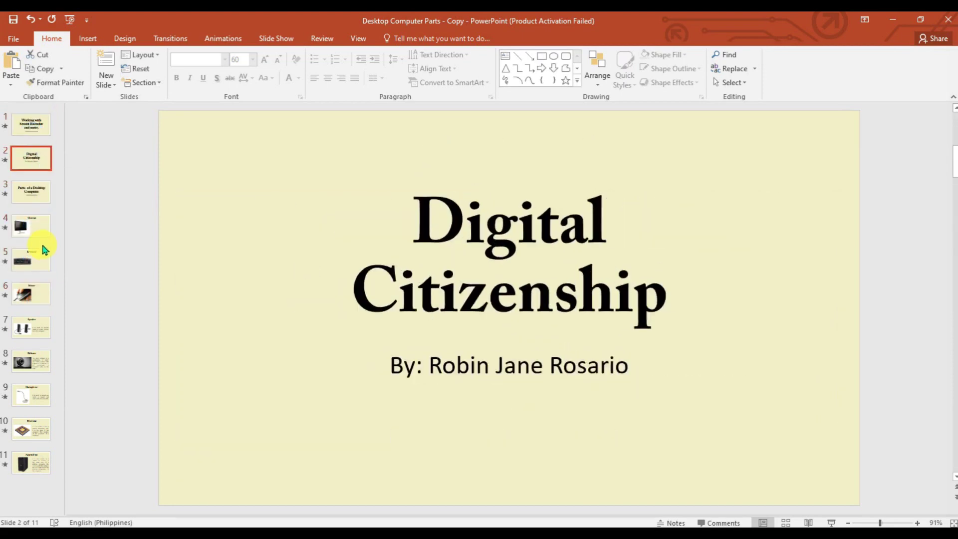
# Settle on slide 3, Parts of a Desktop Computer, and bring up the View ribbon.
pyautogui.moveTo(39, 199); pyautogui.dragTo(38, 207)
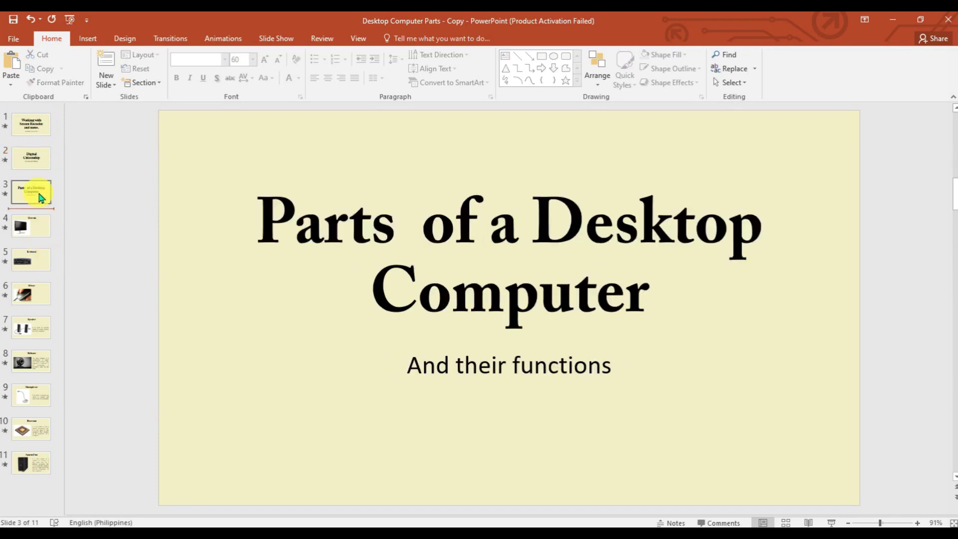
pyautogui.click(280, 213)
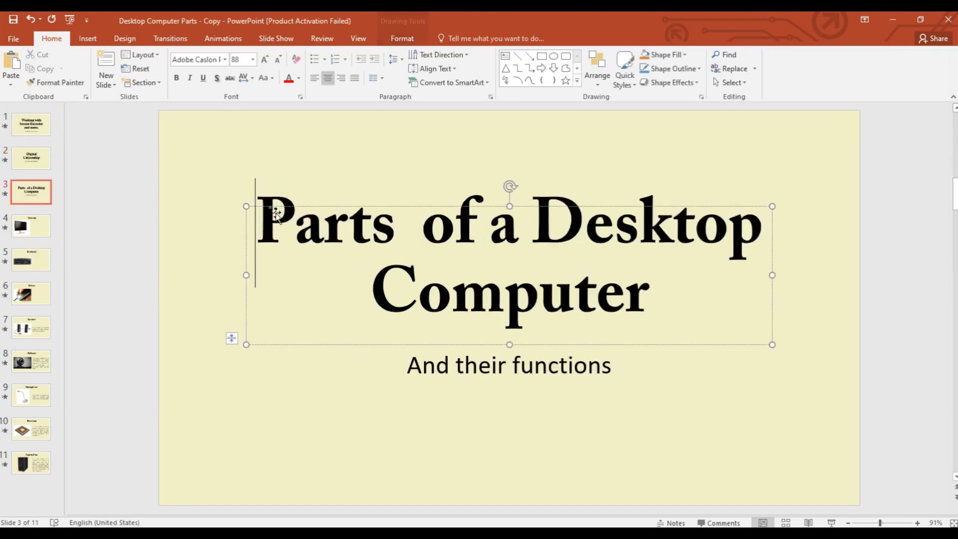
pyautogui.click(33, 157)
pyautogui.click(43, 187)
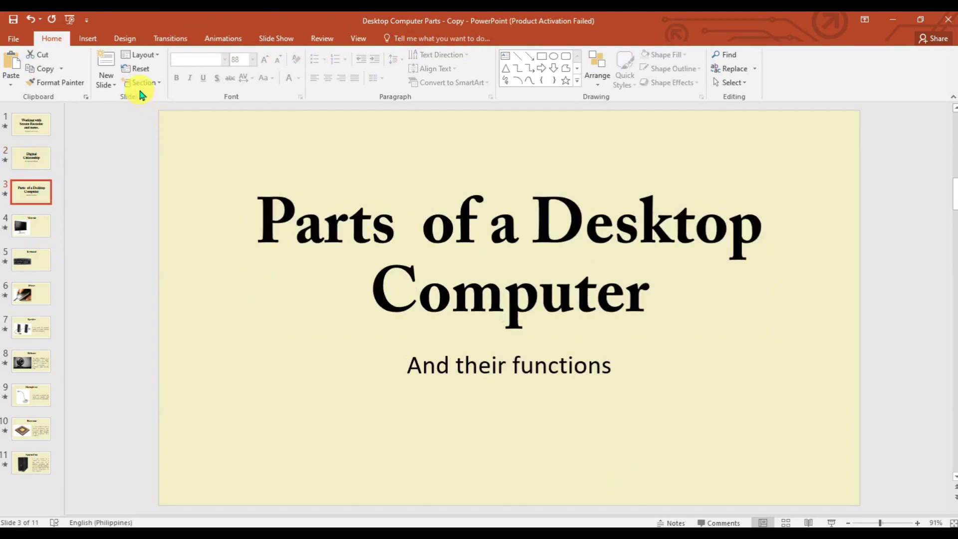
pyautogui.click(358, 39)
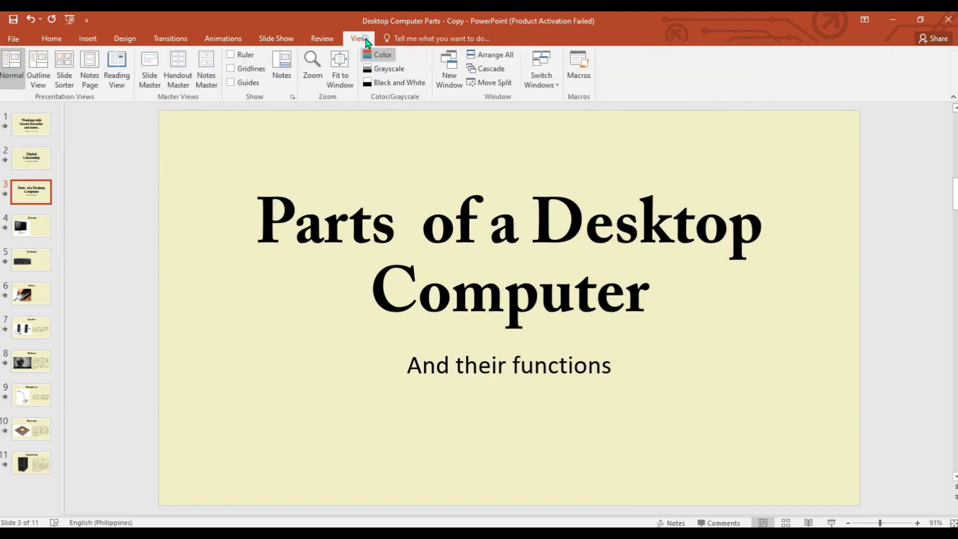
# Show the Notes pane and select the phrase about desktop computer parts in slide 3's notes.
pyautogui.click(282, 69)
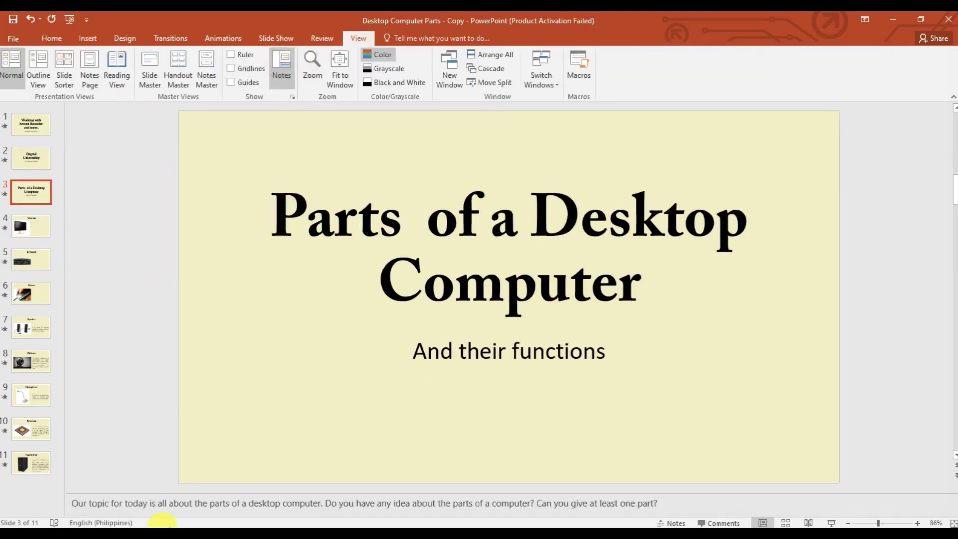
pyautogui.moveTo(73, 504); pyautogui.dragTo(669, 514)
pyautogui.click(671, 513)
pyautogui.click(671, 514)
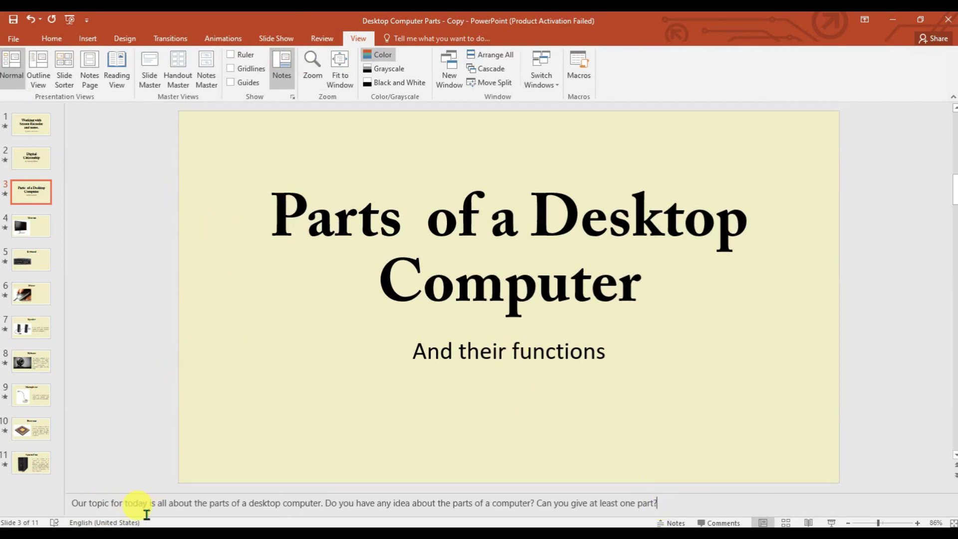
pyautogui.moveTo(170, 504); pyautogui.dragTo(321, 504)
# Preview slide 3 as a Notes Page, return to Normal view, and select slide 4, Monitor.
pyautogui.click(90, 69)
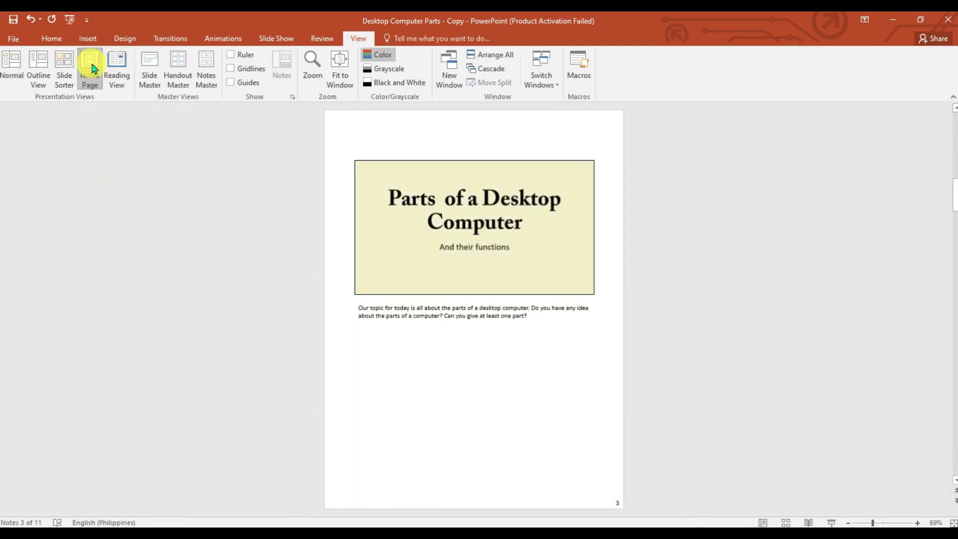
pyautogui.click(406, 321)
pyautogui.click(473, 320)
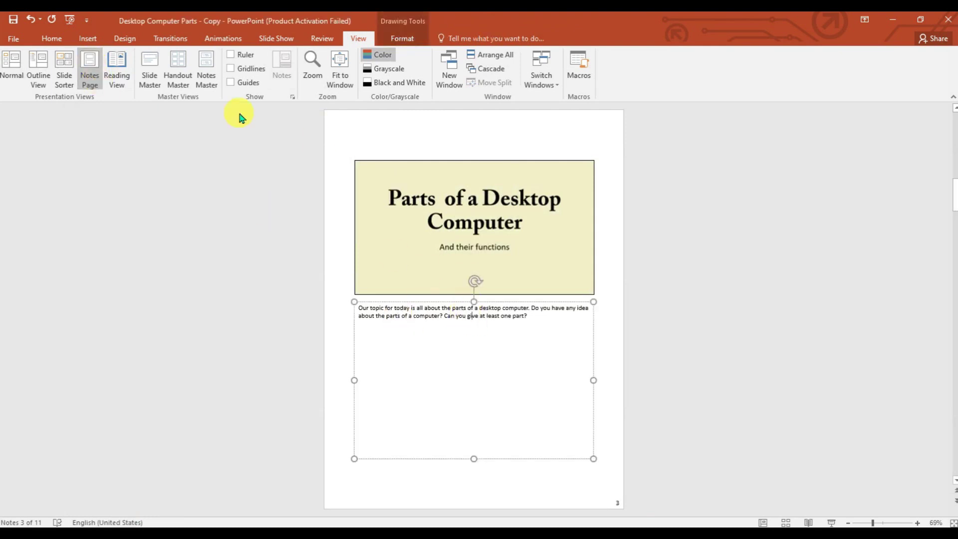
pyautogui.click(20, 68)
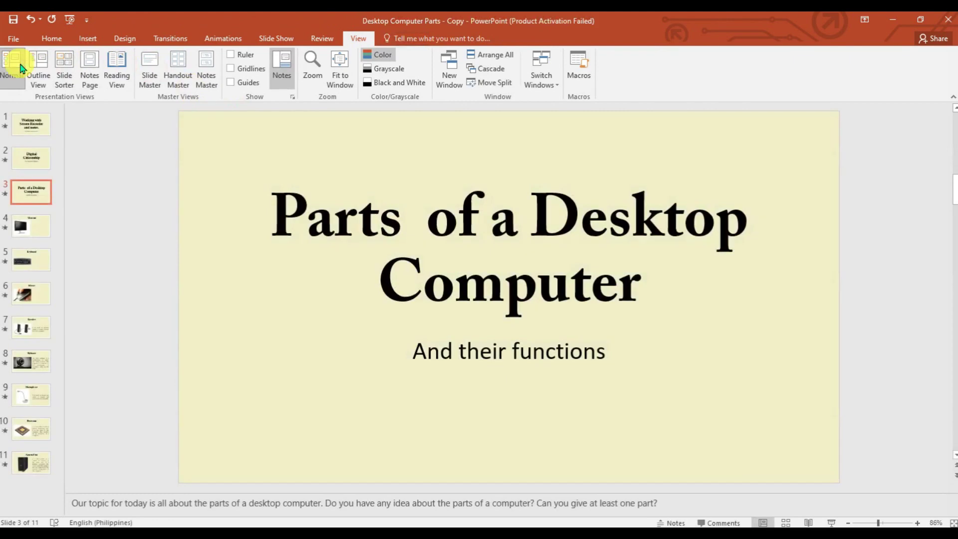
pyautogui.click(27, 227)
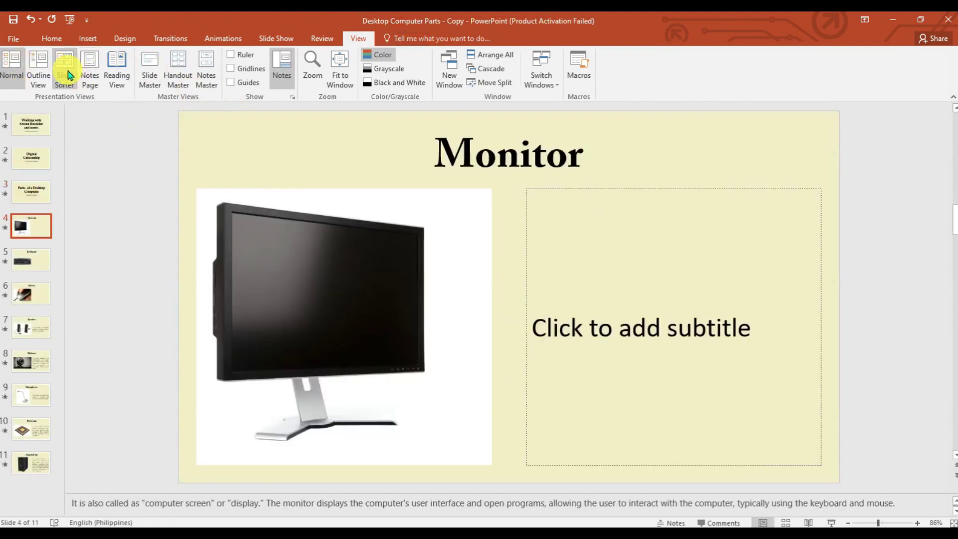
# Preview the Monitor slide as a Notes Page, then return to Normal view and click into its notes.
pyautogui.click(106, 79)
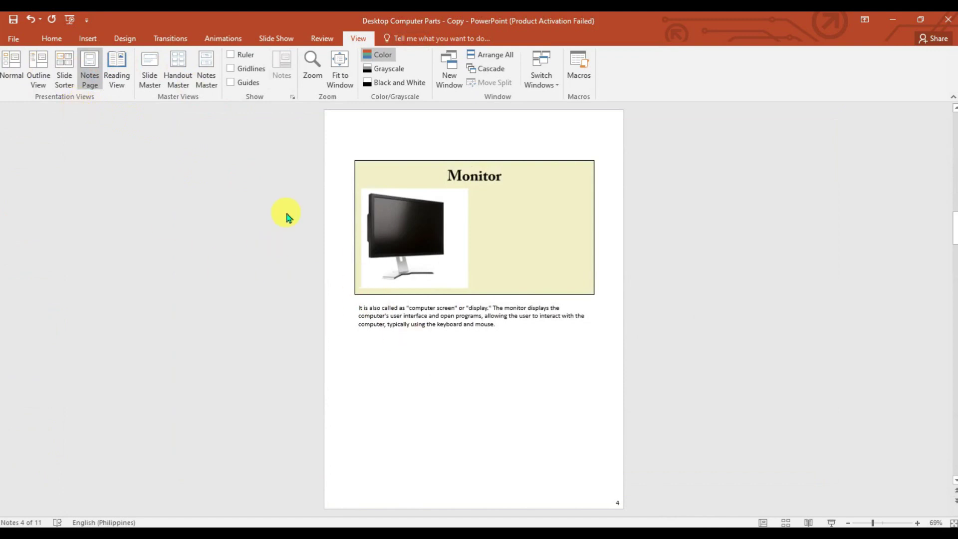
pyautogui.click(8, 73)
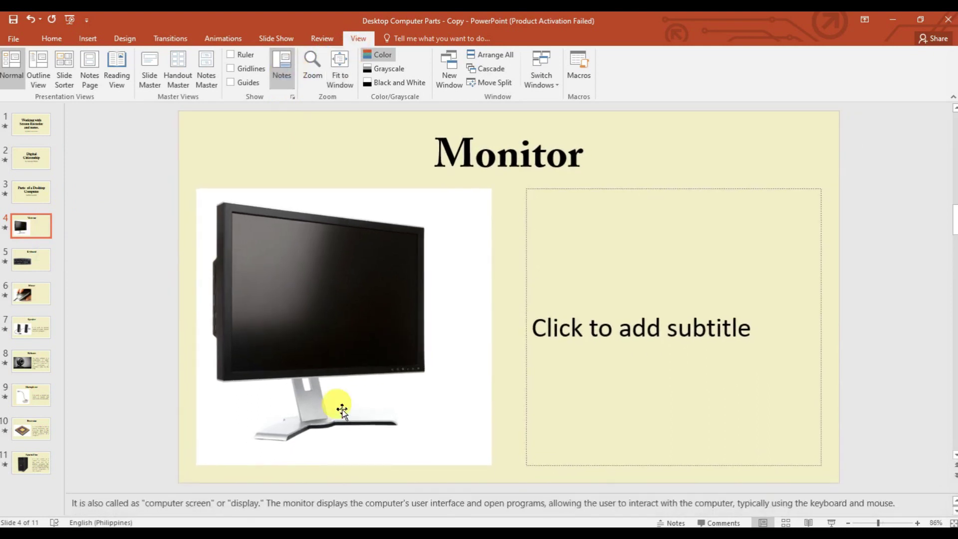
pyautogui.click(312, 503)
pyautogui.click(655, 503)
# Hide and reshow the notes pane twice with the status-bar Notes button.
pyautogui.click(679, 524)
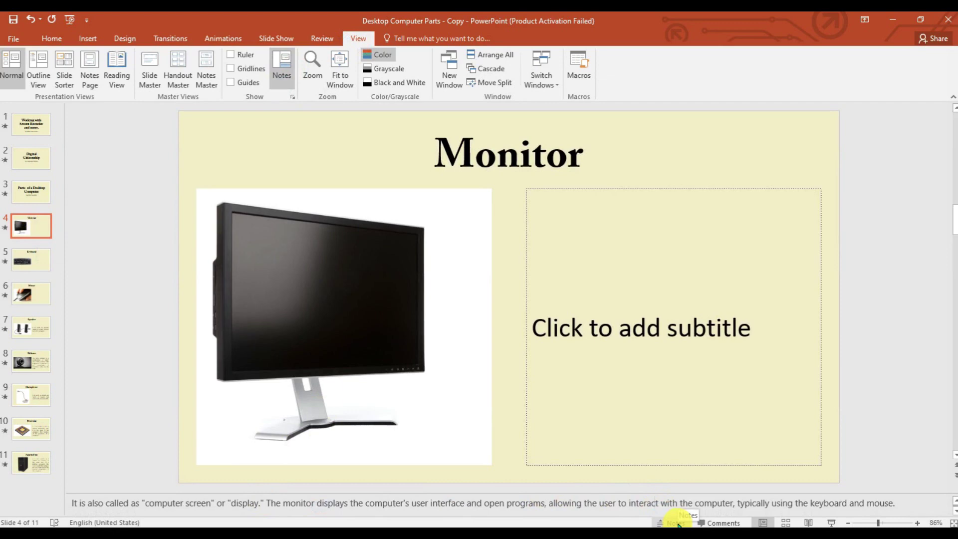
pyautogui.click(679, 524)
pyautogui.click(679, 524)
pyautogui.click(678, 524)
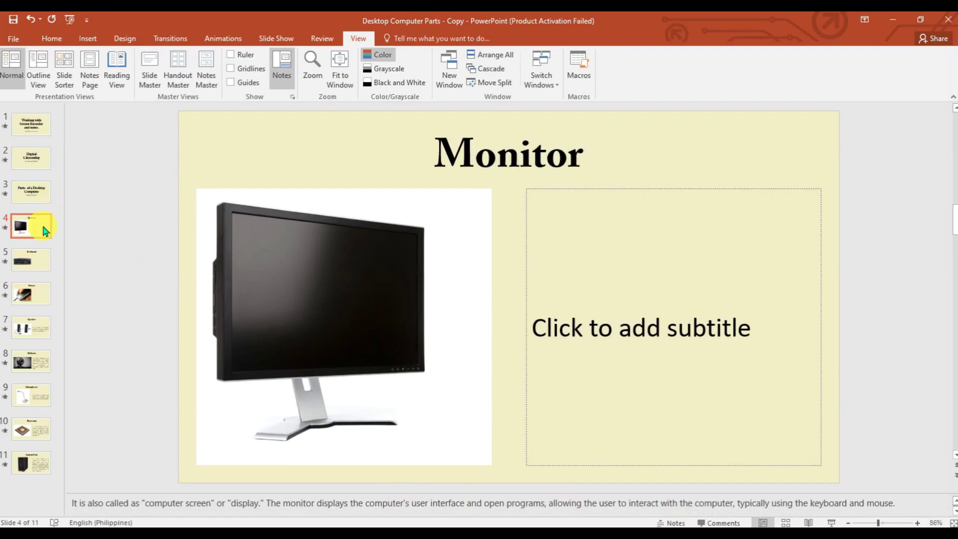
# Browse slides 5, 6 and back to slide 1, settling on slide 2 with the Home ribbon.
pyautogui.click(31, 259)
pyautogui.click(31, 294)
pyautogui.click(31, 226)
pyautogui.click(37, 184)
pyautogui.click(36, 160)
pyautogui.click(32, 126)
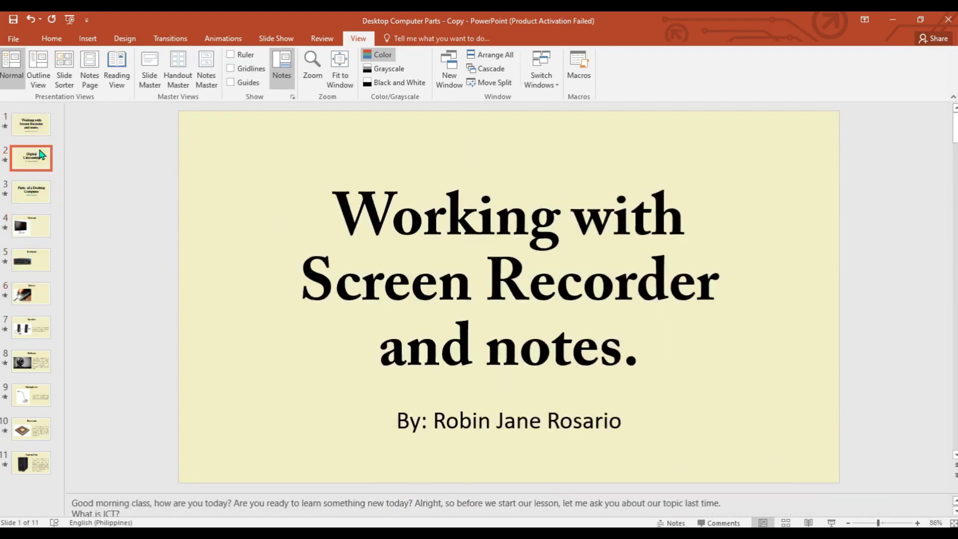
pyautogui.click(42, 154)
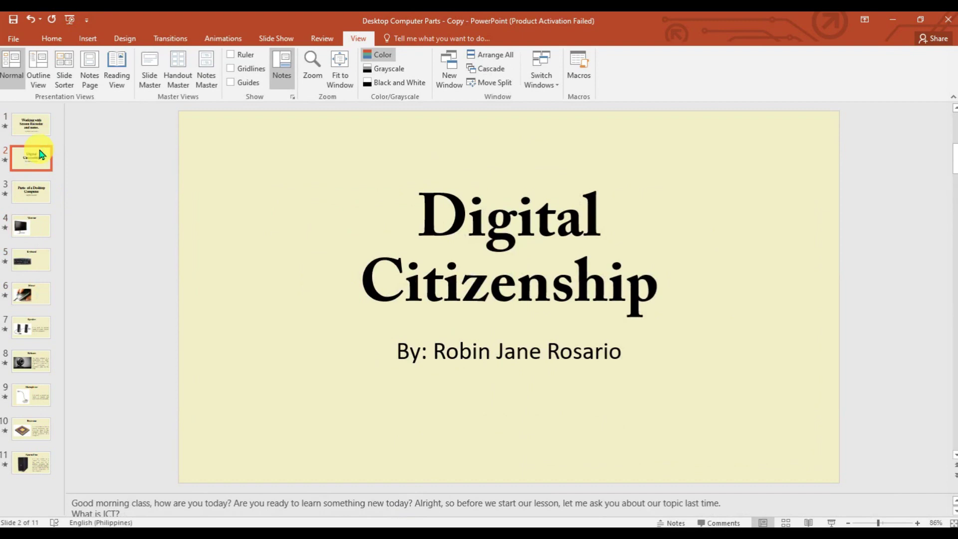
pyautogui.click(63, 41)
# Launch Insert > Screen Recording over the Digital Citizenship slide and return to PowerPoint.
pyautogui.click(87, 40)
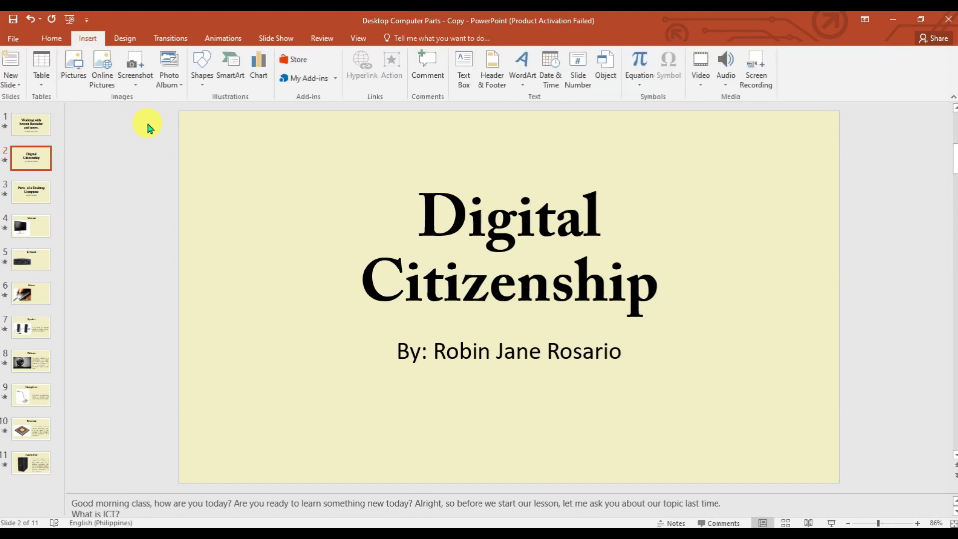
pyautogui.click(756, 85)
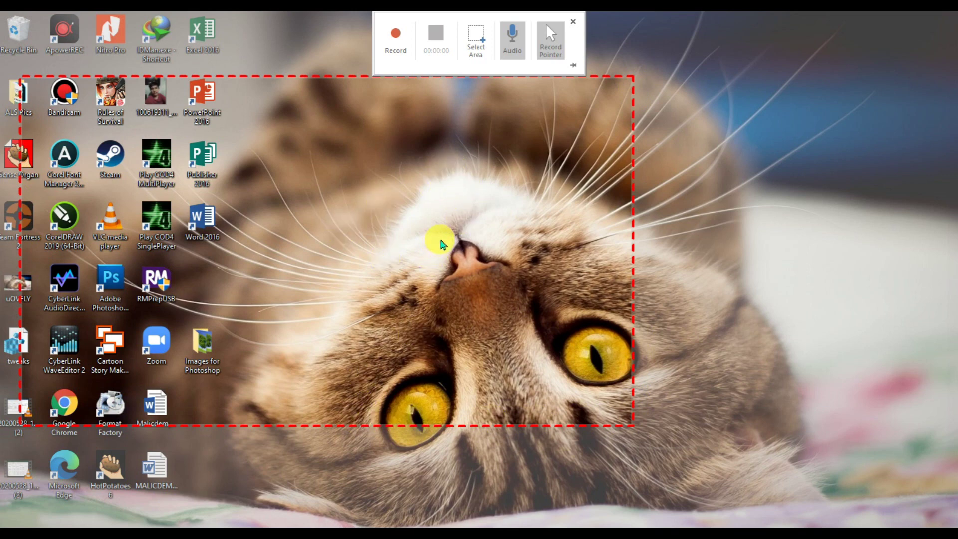
pyautogui.hotkey('alt', 'Tab')
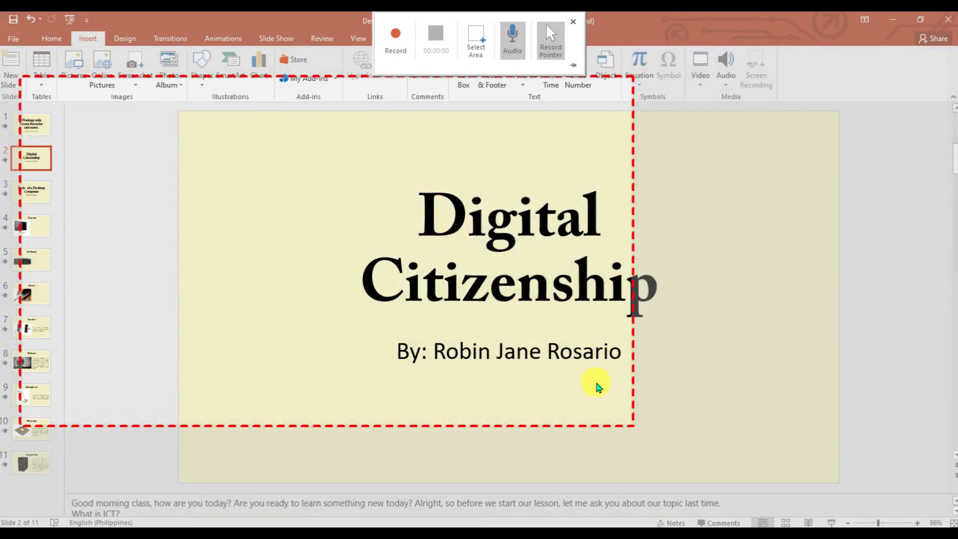
# Run the slide show From Beginning and switch it to Presenter View.
pyautogui.click(285, 42)
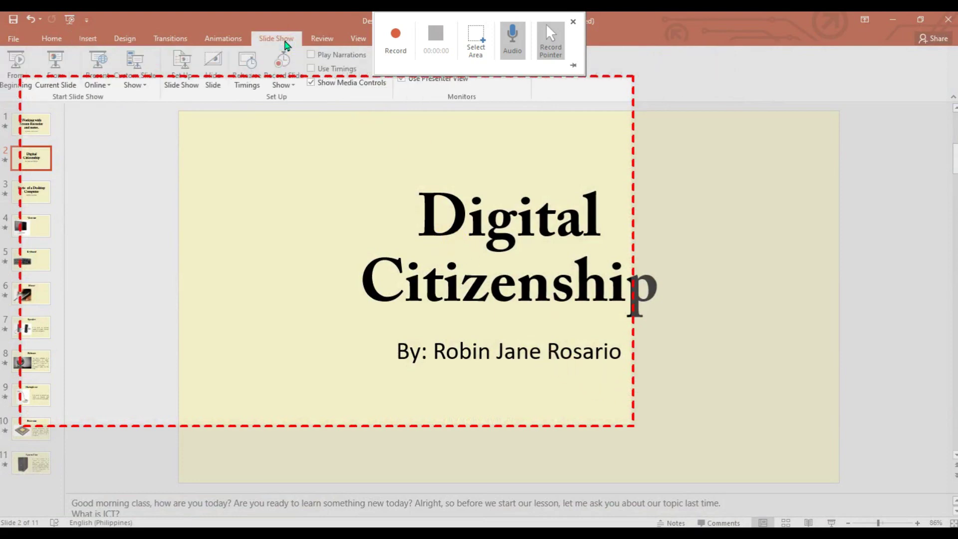
pyautogui.click(16, 61)
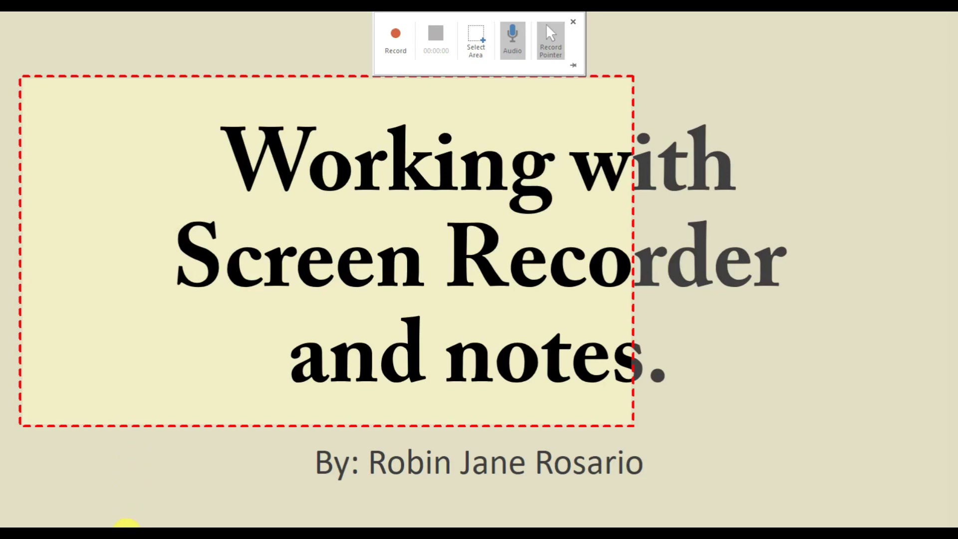
pyautogui.rightClick(125, 527)
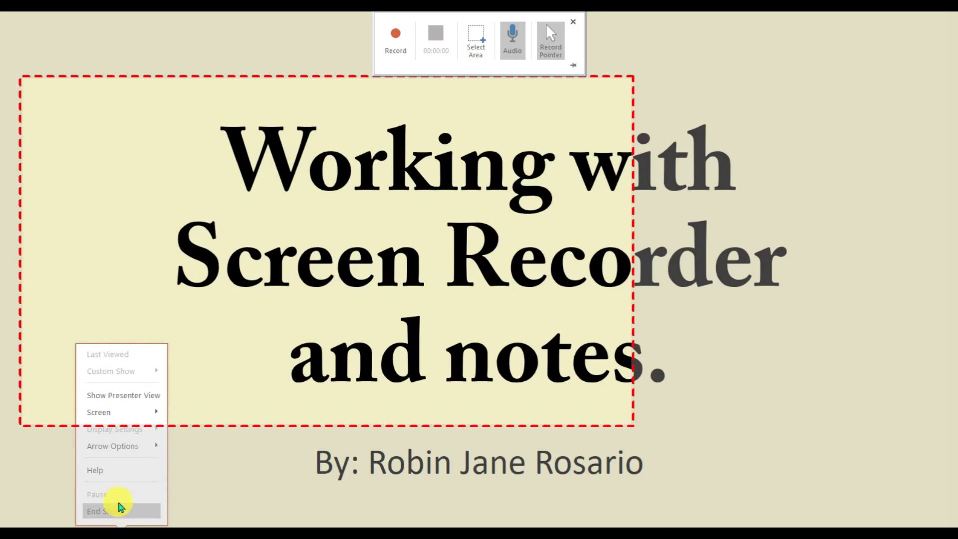
pyautogui.click(119, 395)
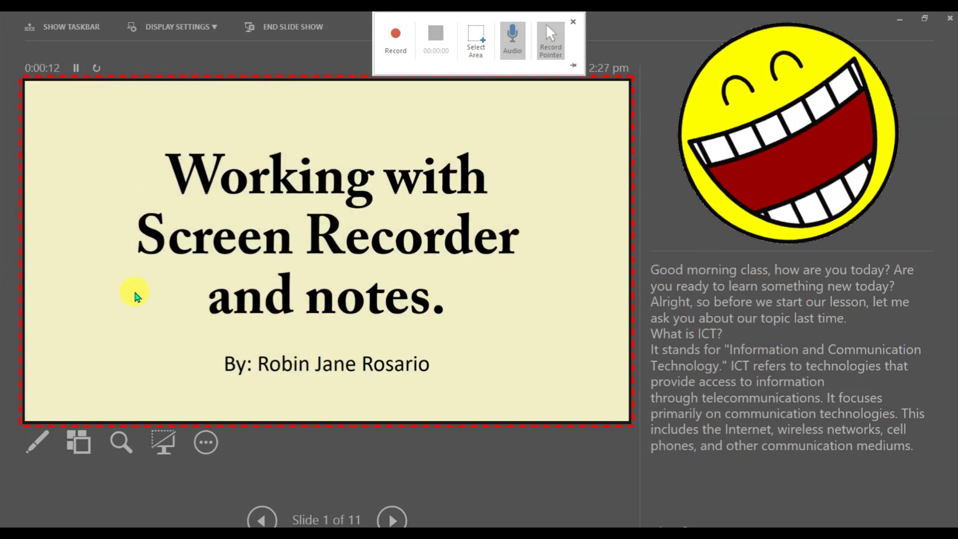
# Switch back to the recording toolbar over Presenter View and choose Select Area.
pyautogui.hotkey('alt', 'Tab')
pyautogui.press('Tab')
pyautogui.click(390, 348)
pyautogui.hotkey('alt', 'Tab')
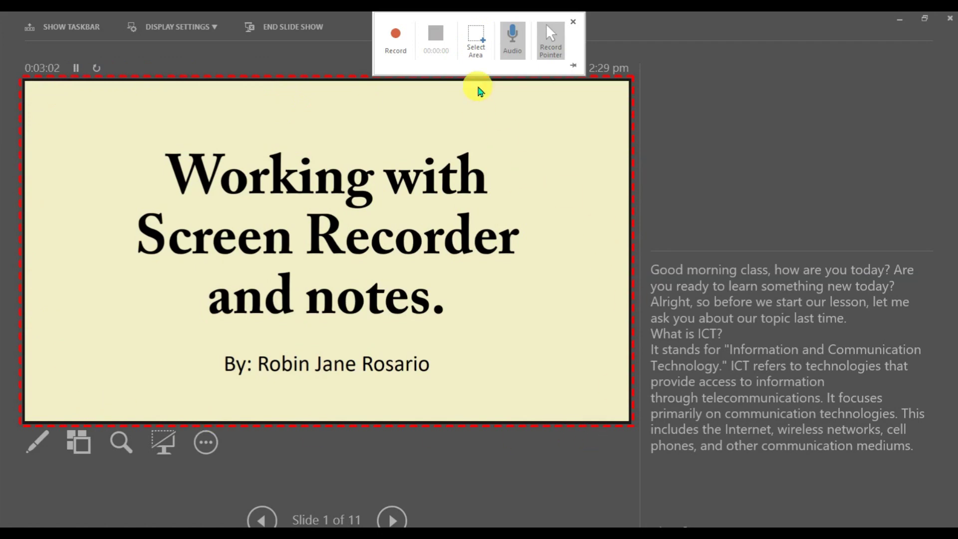
pyautogui.click(478, 44)
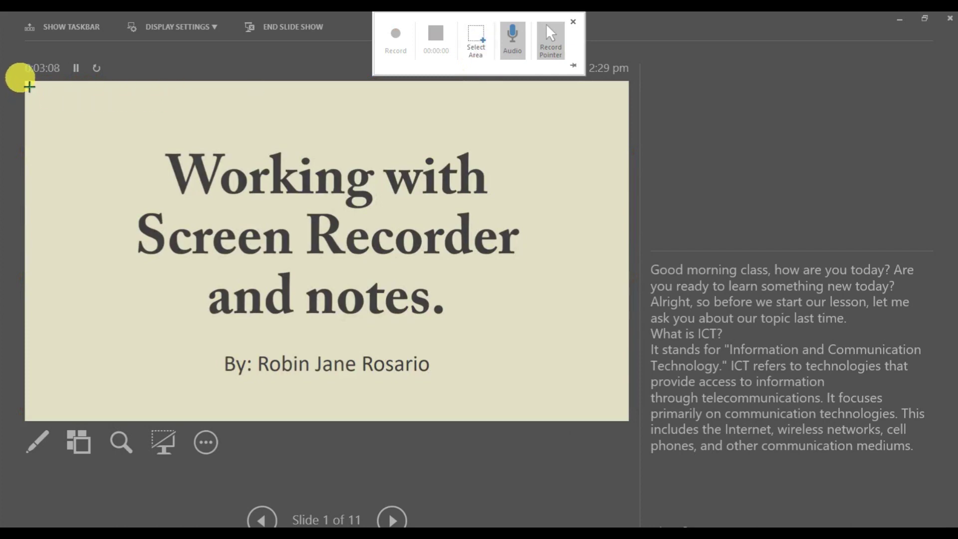
# Draw the capture rectangle over the slide, then resize its corner to fit slide 1.
pyautogui.moveTo(28, 85); pyautogui.dragTo(952, 471)
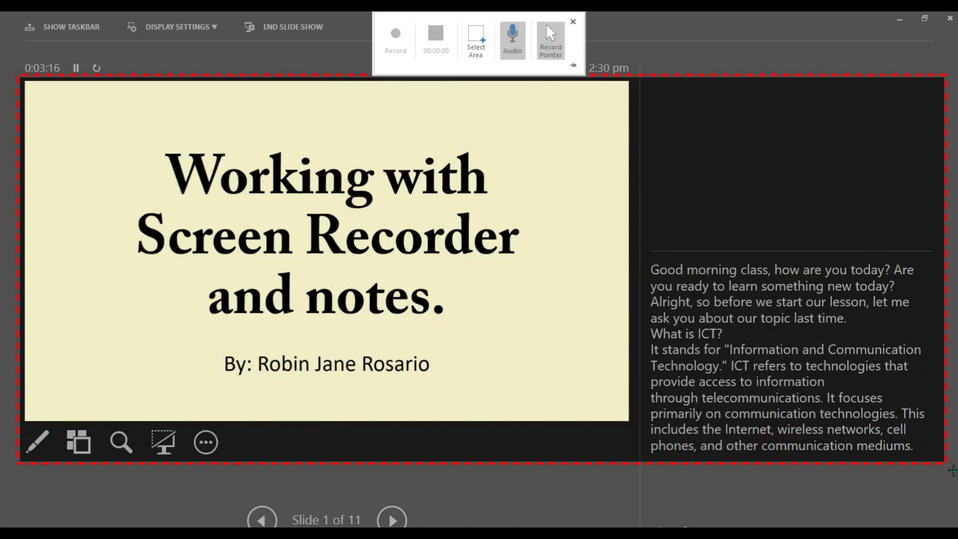
pyautogui.moveTo(952, 471); pyautogui.dragTo(642, 434)
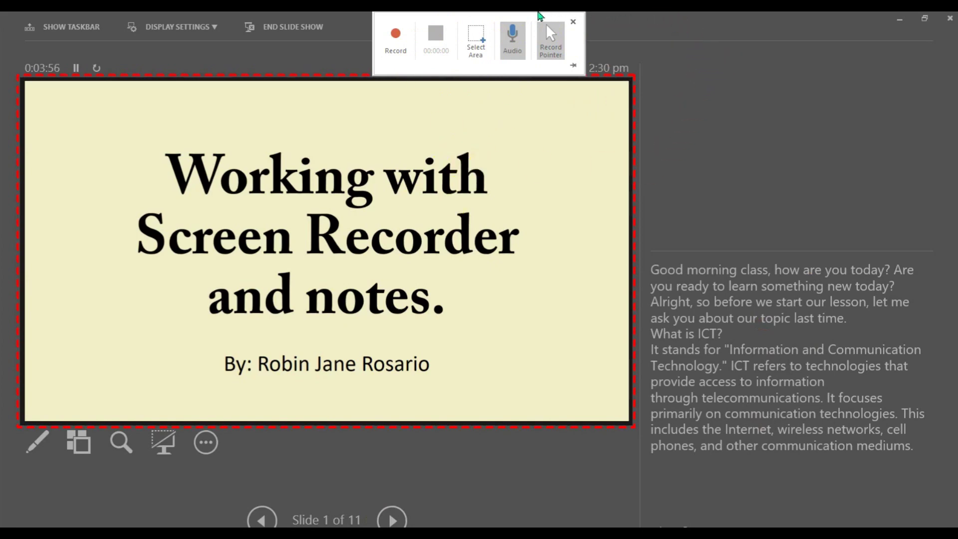
# Start recording and advance past the title and Digital Citizenship slides to slide 3.
pyautogui.click(438, 33)
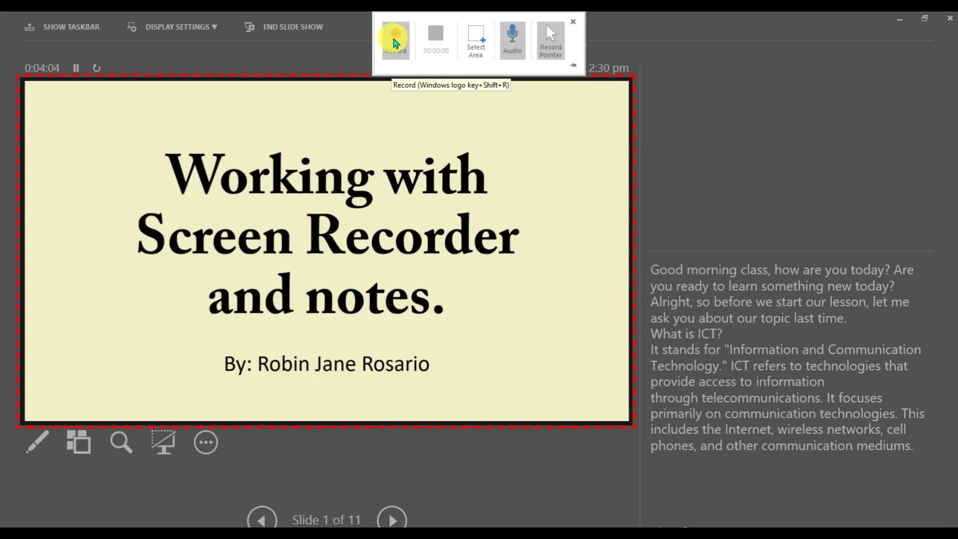
pyautogui.click(394, 42)
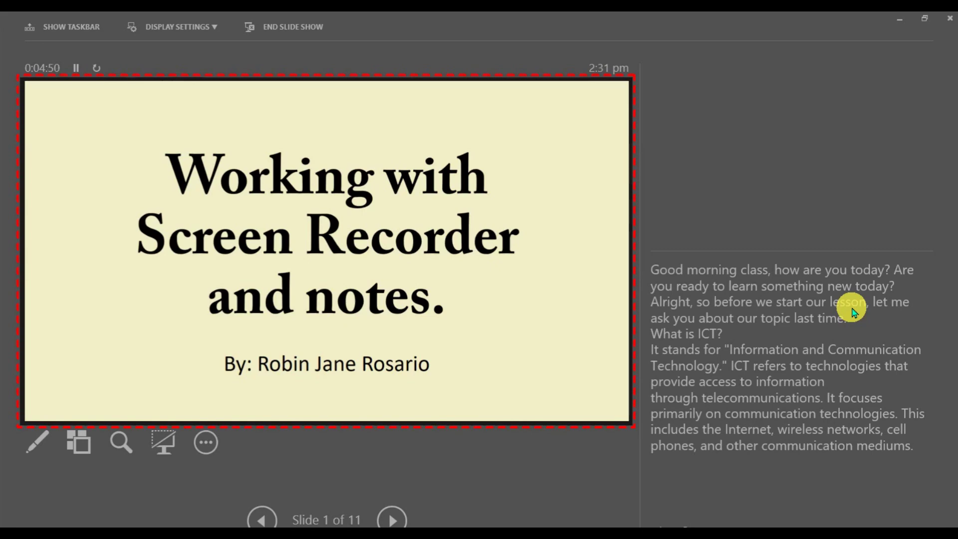
pyautogui.click(394, 521)
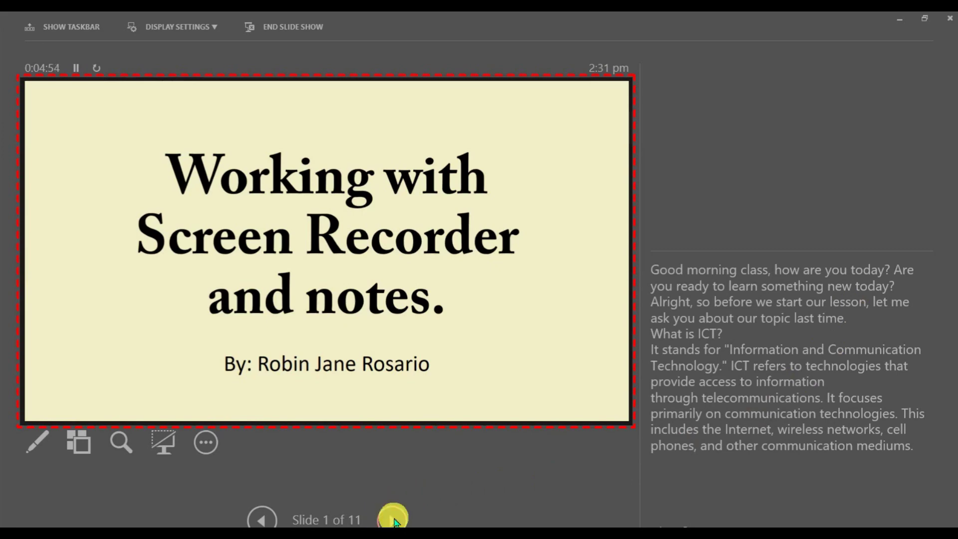
pyautogui.click(394, 521)
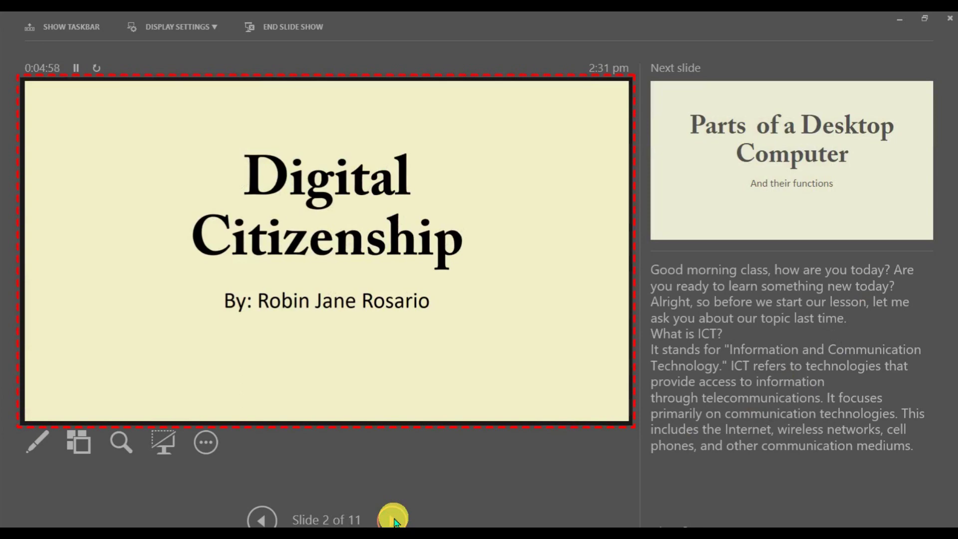
pyautogui.click(394, 521)
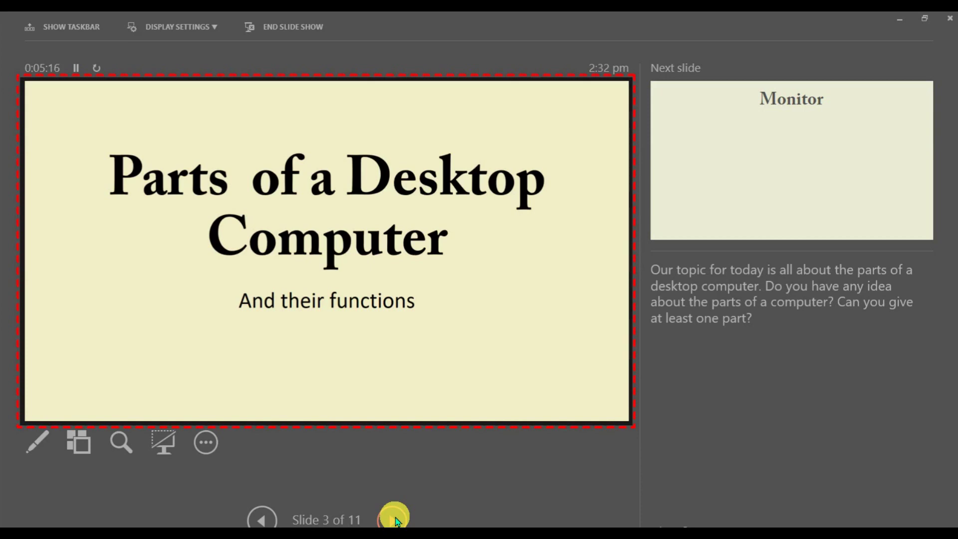
# Advance through Monitor and Keyboard revealing each picture, then move to the Mouse slide.
pyautogui.click(394, 519)
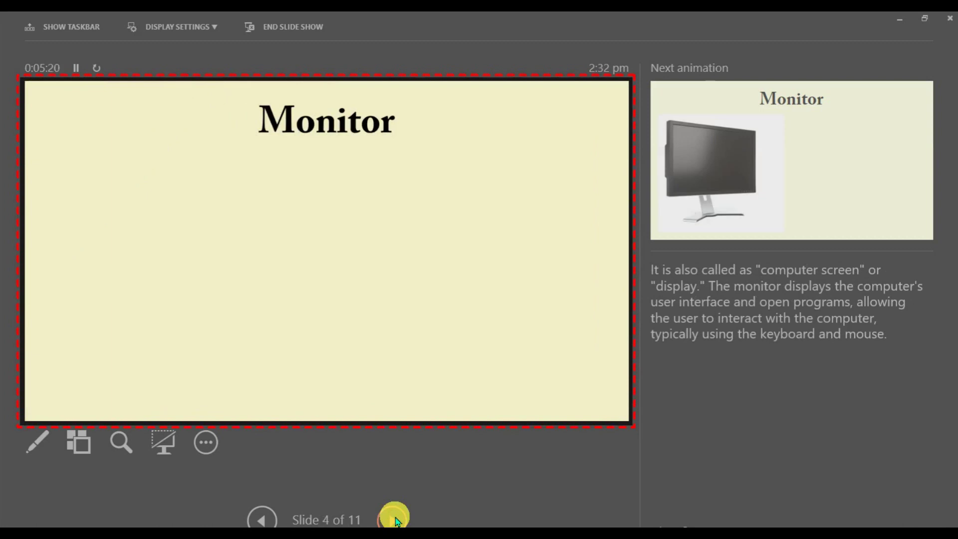
pyautogui.click(394, 519)
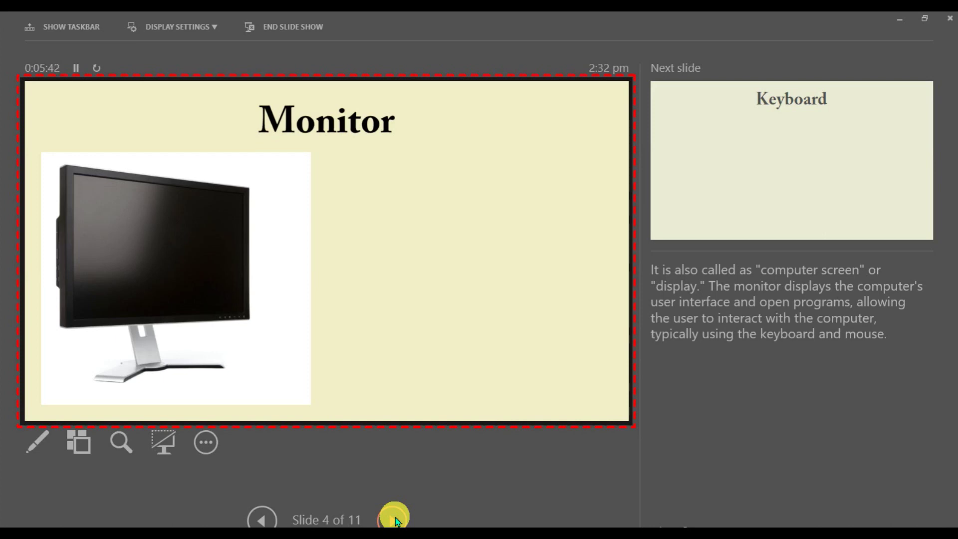
pyautogui.click(394, 520)
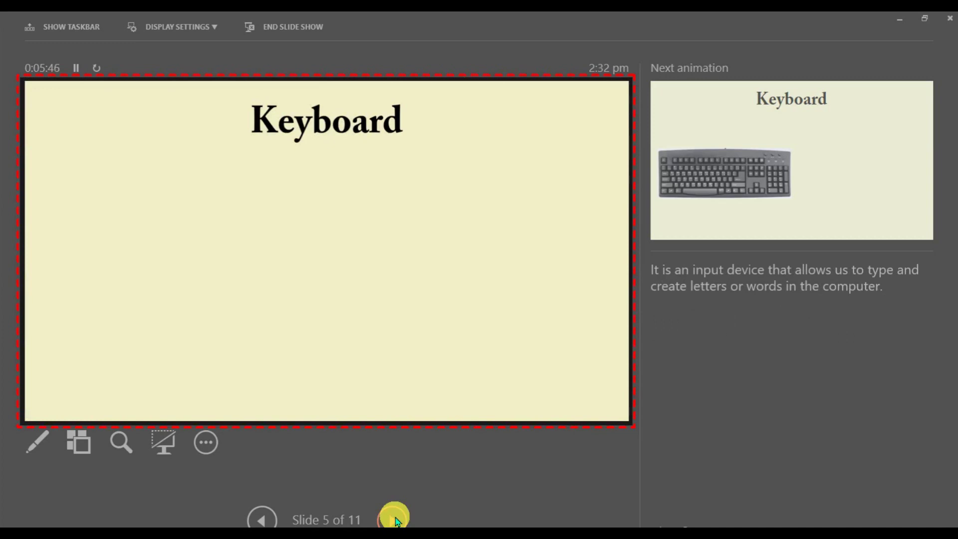
pyautogui.click(394, 519)
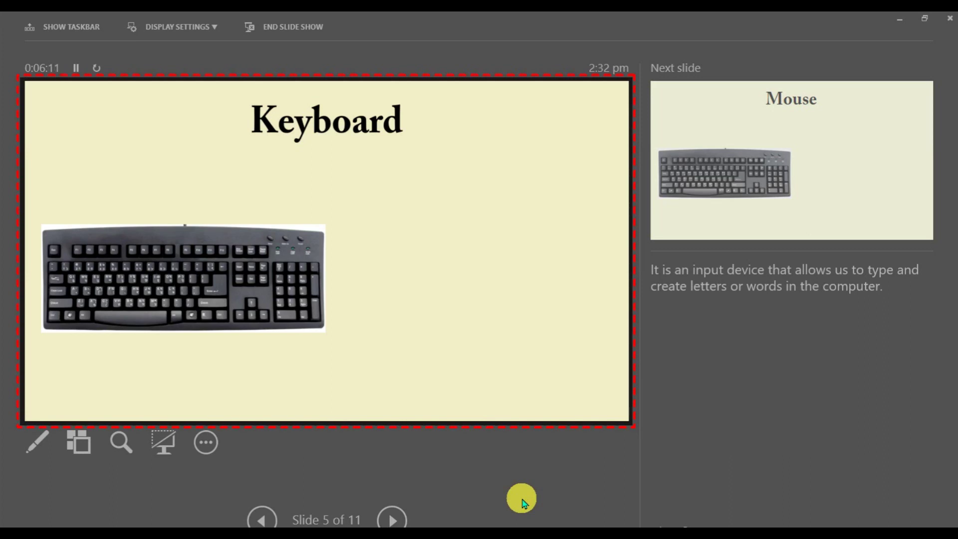
pyautogui.press('Right')
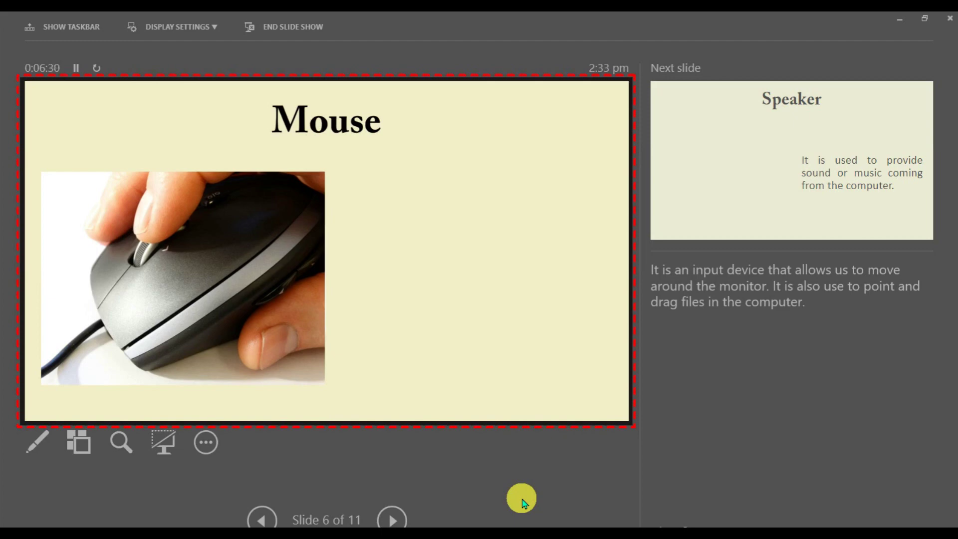
# Advance from Mouse to slide 7, Speaker, and reveal its speaker picture.
pyautogui.press('Right')
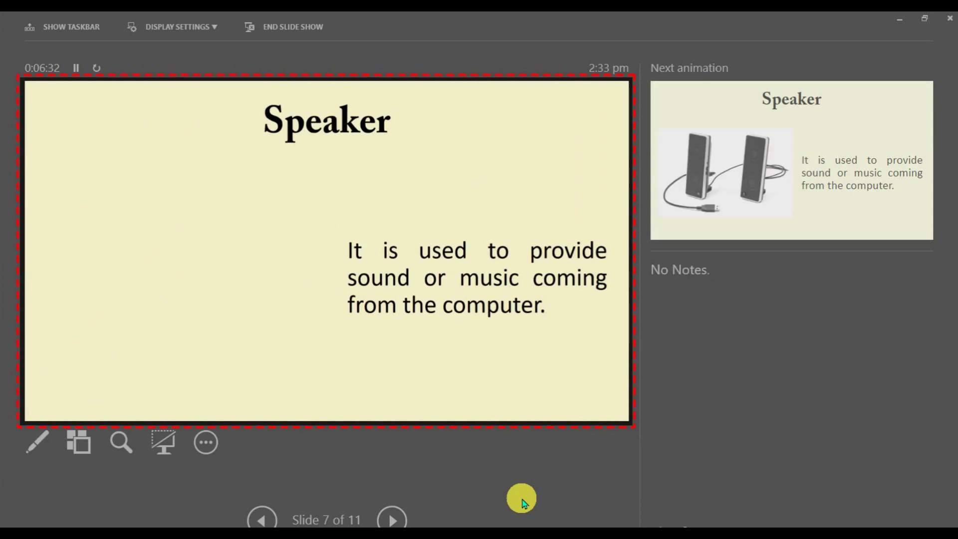
pyautogui.press('Right')
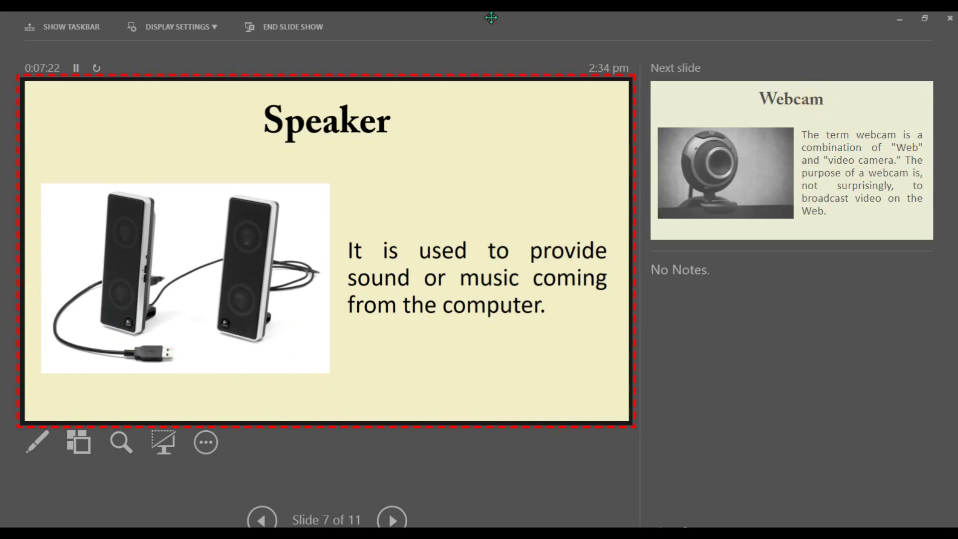
# Stop the screen recording, move the inserted video up on slide 2, and start playback.
pyautogui.moveTo(489, 13)
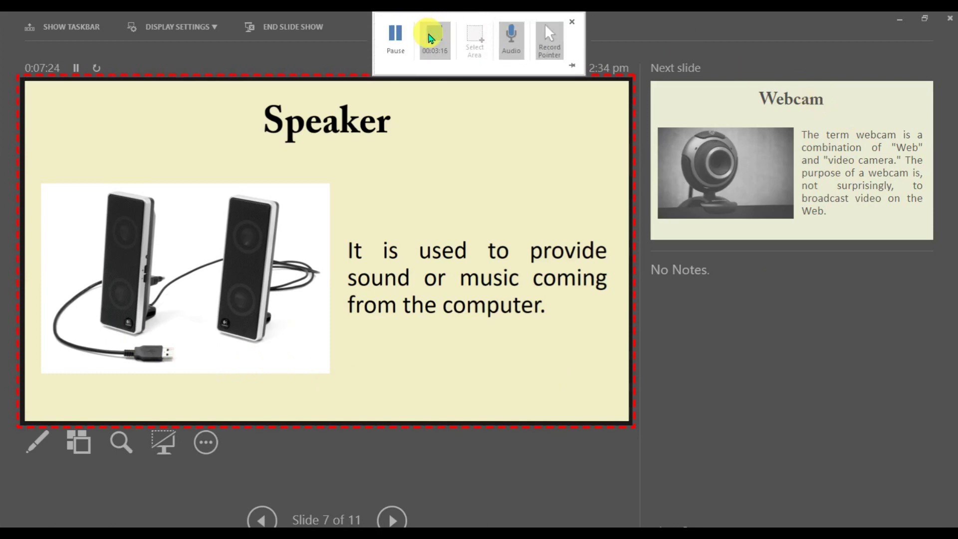
pyautogui.click(430, 38)
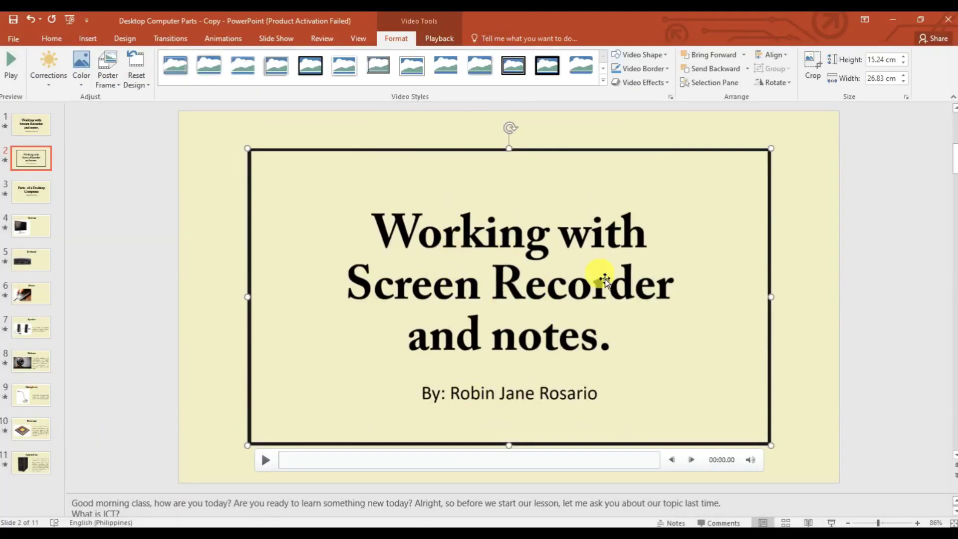
pyautogui.moveTo(536, 271); pyautogui.dragTo(520, 284)
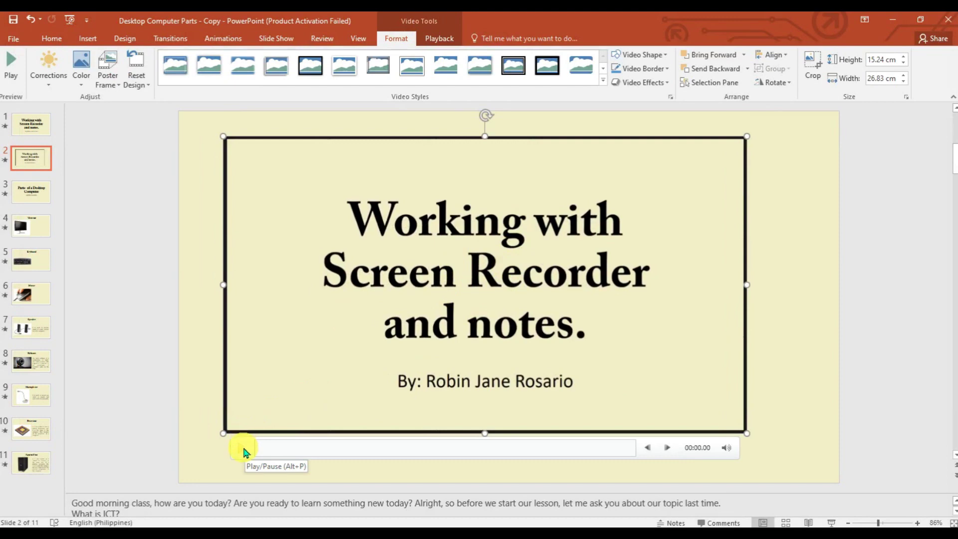
pyautogui.click(245, 450)
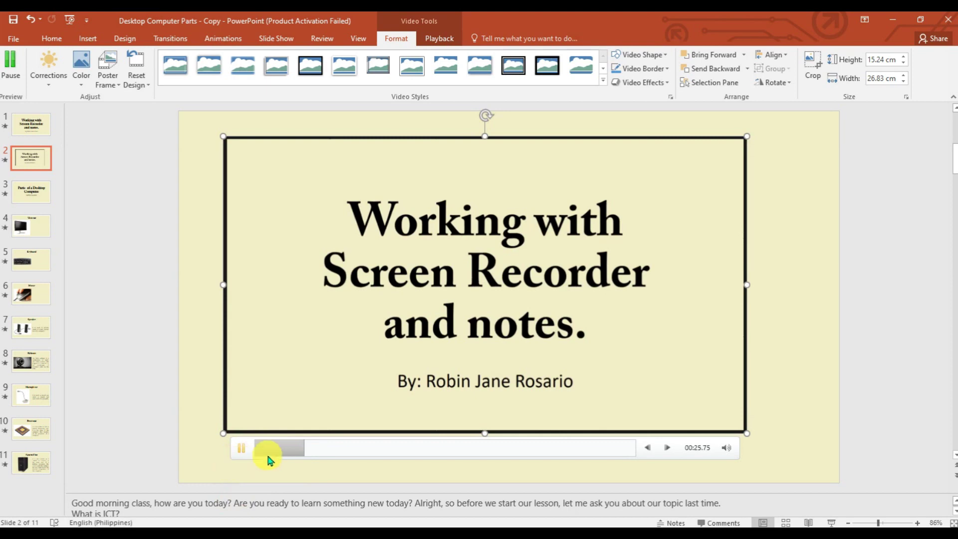
# Skip through the video preview to about 00:32, then 00:53, then 02:01.
pyautogui.click(314, 451)
pyautogui.click(241, 448)
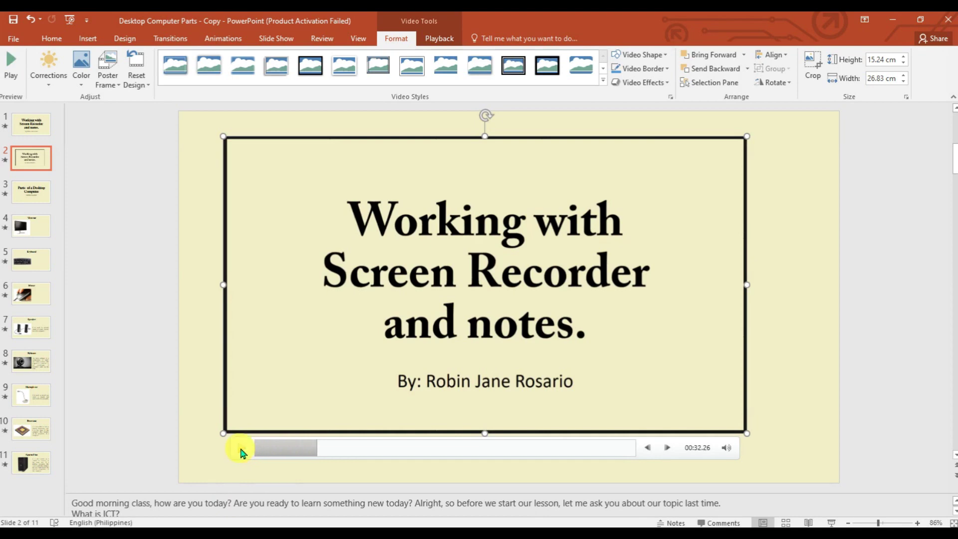
pyautogui.click(342, 449)
pyautogui.click(233, 447)
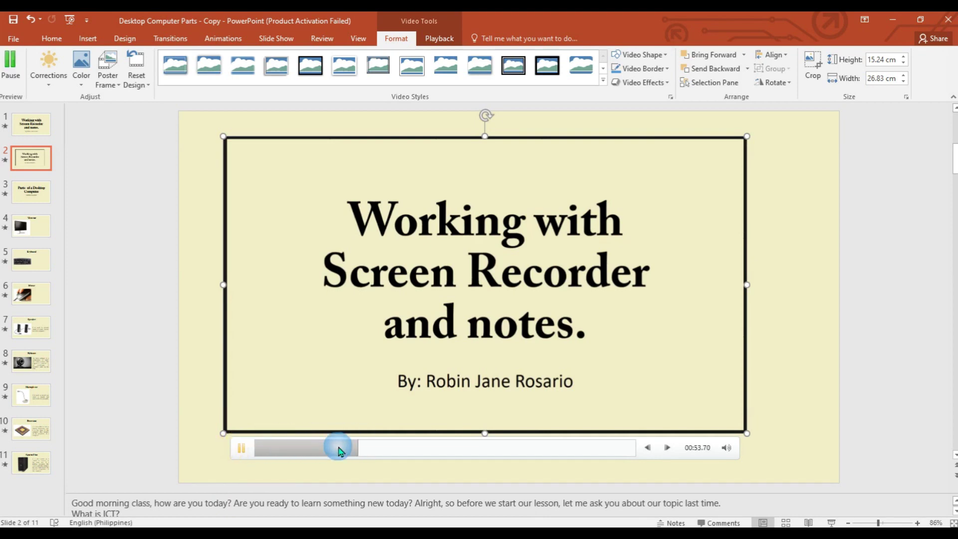
pyautogui.moveTo(376, 449); pyautogui.dragTo(488, 449)
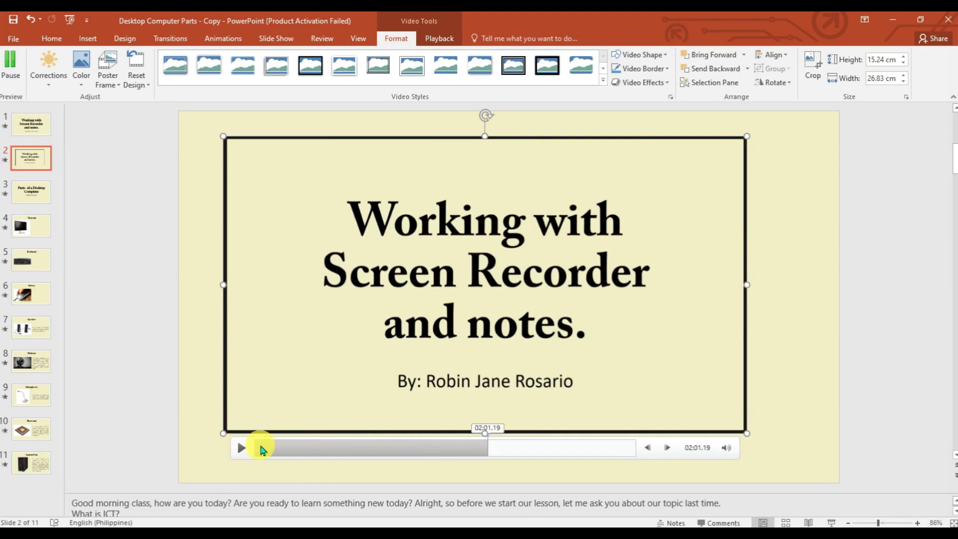
# Resume the preview, jump to about 02:20, and pause it at 02:21.
pyautogui.click(242, 448)
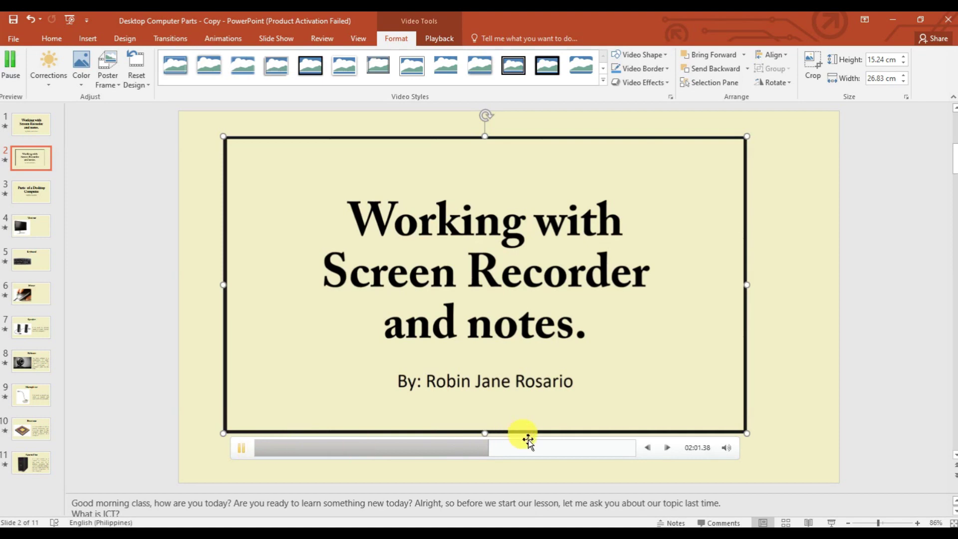
pyautogui.click(241, 447)
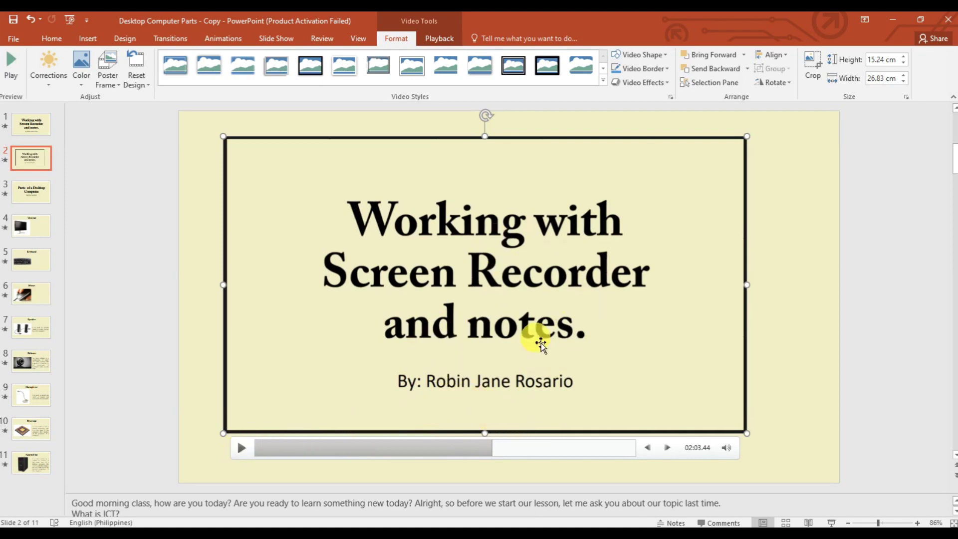
pyautogui.click(238, 447)
pyautogui.click(525, 448)
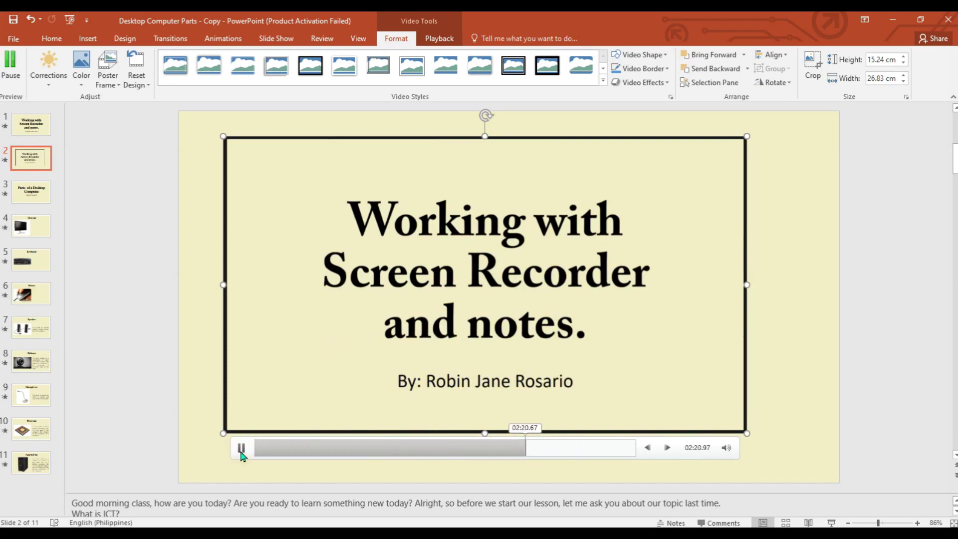
pyautogui.click(241, 451)
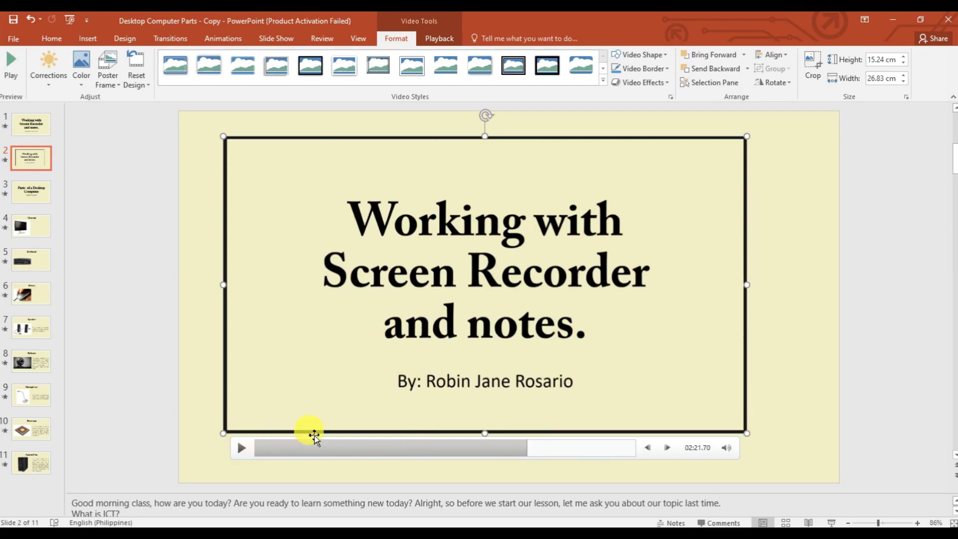
pyautogui.rightClick(613, 245)
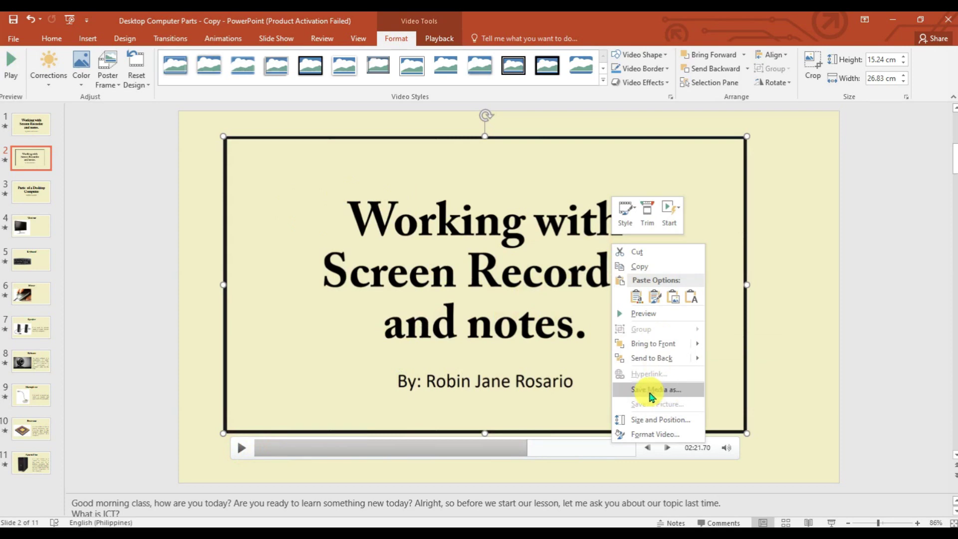
# Save the embedded video to the Desktop, renaming Media2 to 'Lesson 1 Computer Parts'.
pyautogui.click(667, 395)
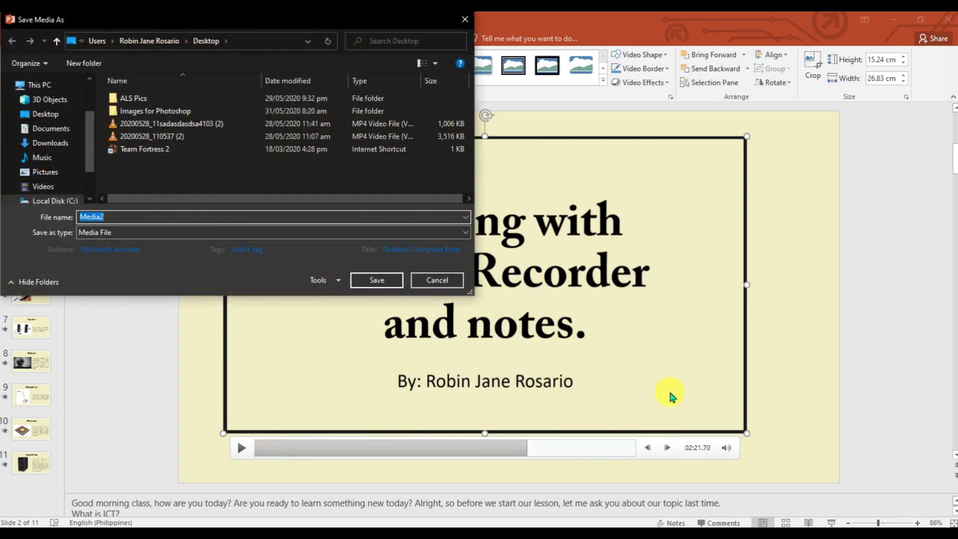
pyautogui.click(167, 219)
pyautogui.press('BackSpace')
pyautogui.press('BackSpace')
pyautogui.press('BackSpace')
pyautogui.press('BackSpace')
pyautogui.press('BackSpace')
pyautogui.press('BackSpace')
pyautogui.write('Lesson 1 Computer C')
pyautogui.press('BackSpace')
pyautogui.write('Parts')
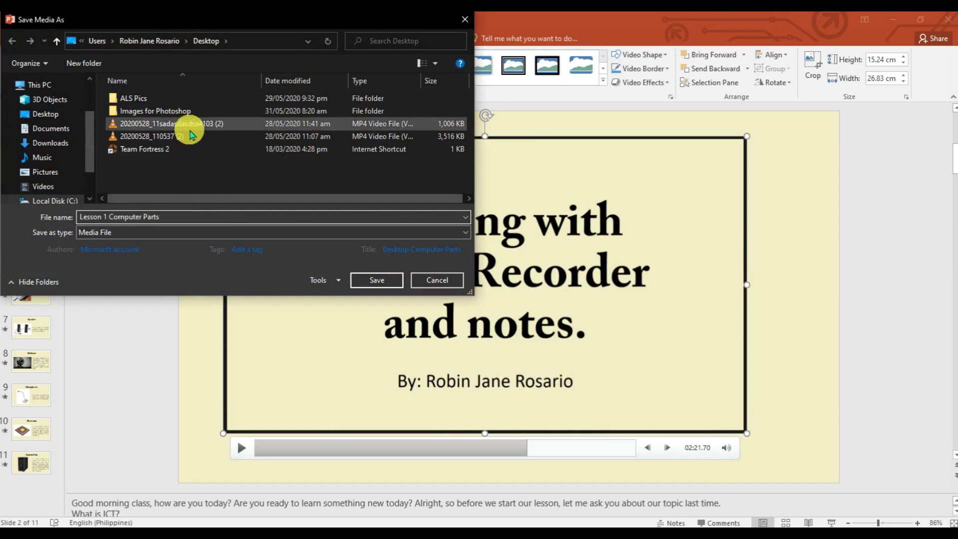
pyautogui.click(379, 281)
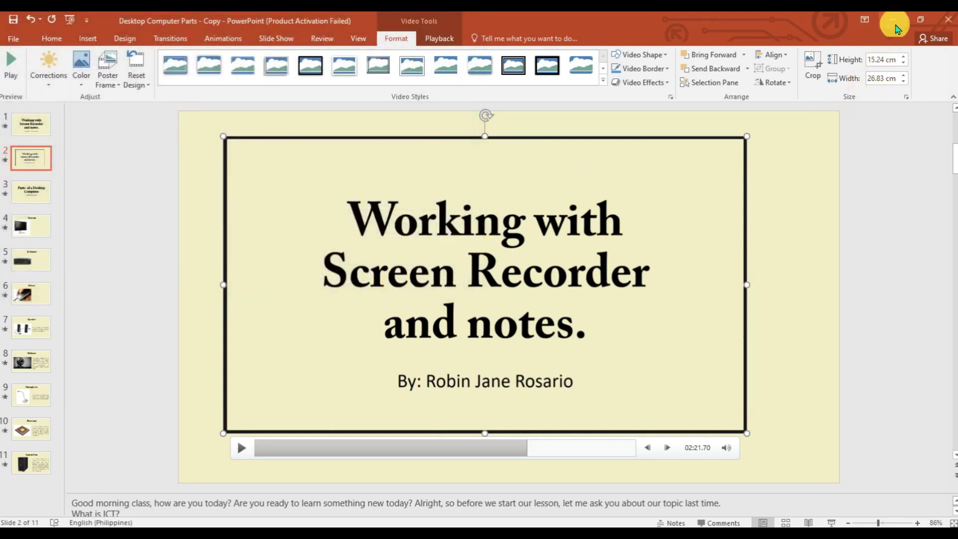
# Open Lesson 1 Computer Parts.mp4 from the desktop in VLC and shrink its window.
pyautogui.click(893, 19)
pyautogui.doubleClick(208, 284)
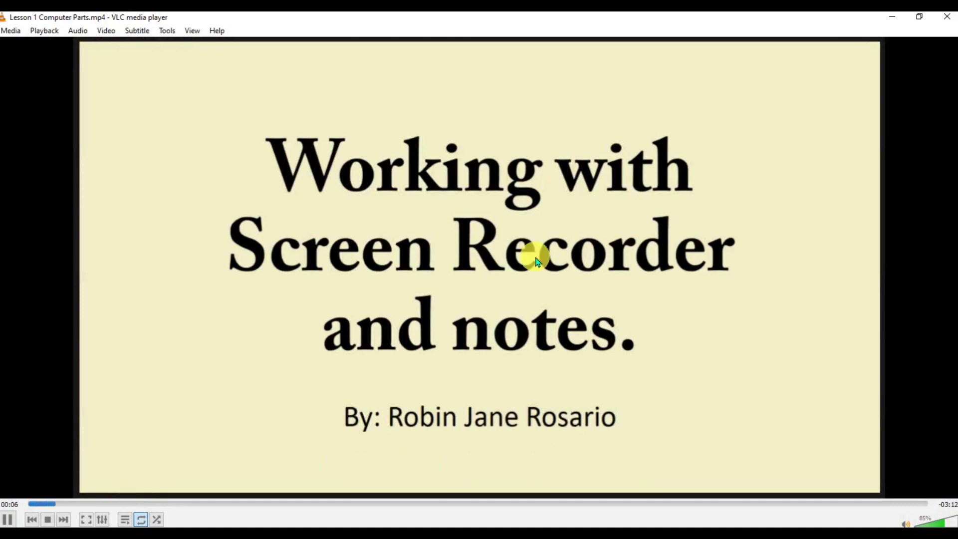
pyautogui.click(920, 20)
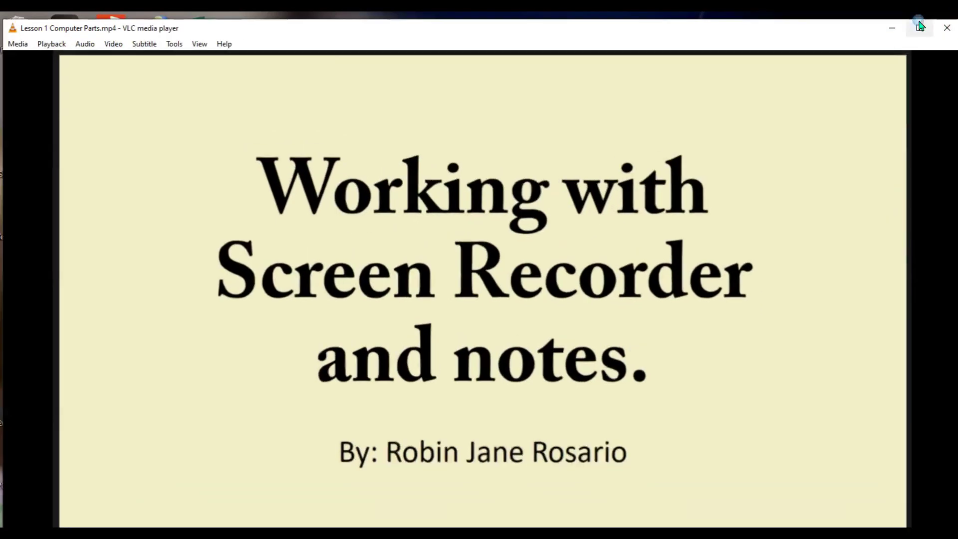
pyautogui.moveTo(877, 29); pyautogui.dragTo(858, 43)
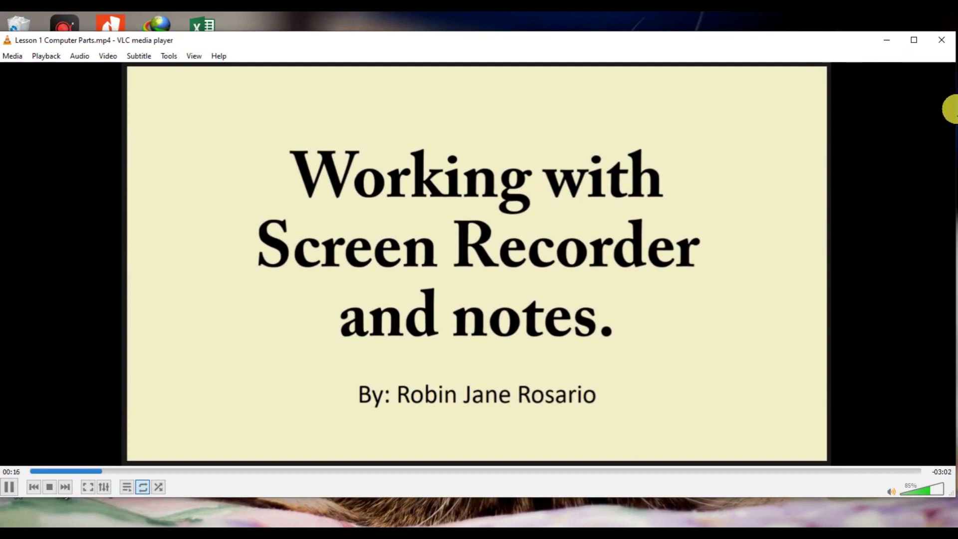
pyautogui.moveTo(955, 108); pyautogui.dragTo(748, 112)
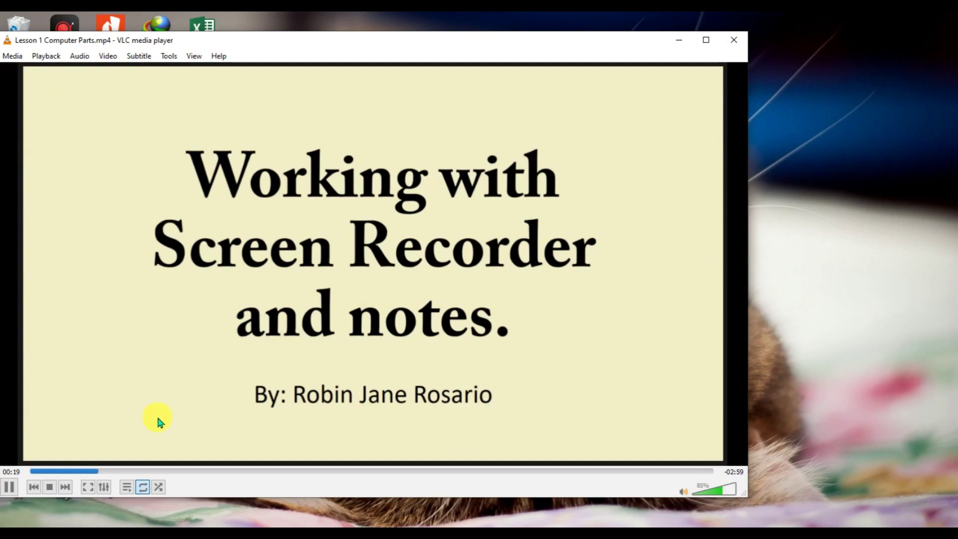
# Seek ahead through the slides, pause, and move back to the Monitor slide at 01:29.
pyautogui.click(168, 471)
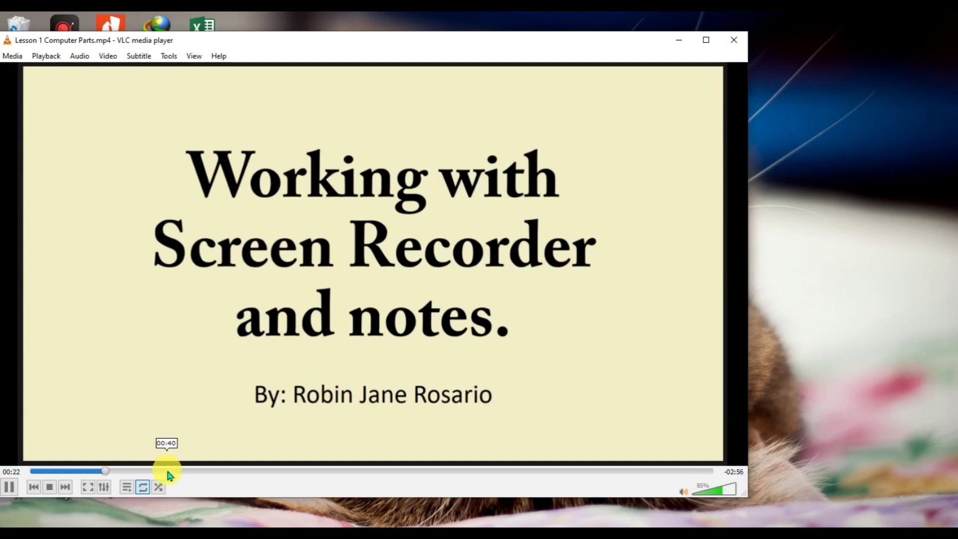
pyautogui.click(223, 470)
pyautogui.click(300, 470)
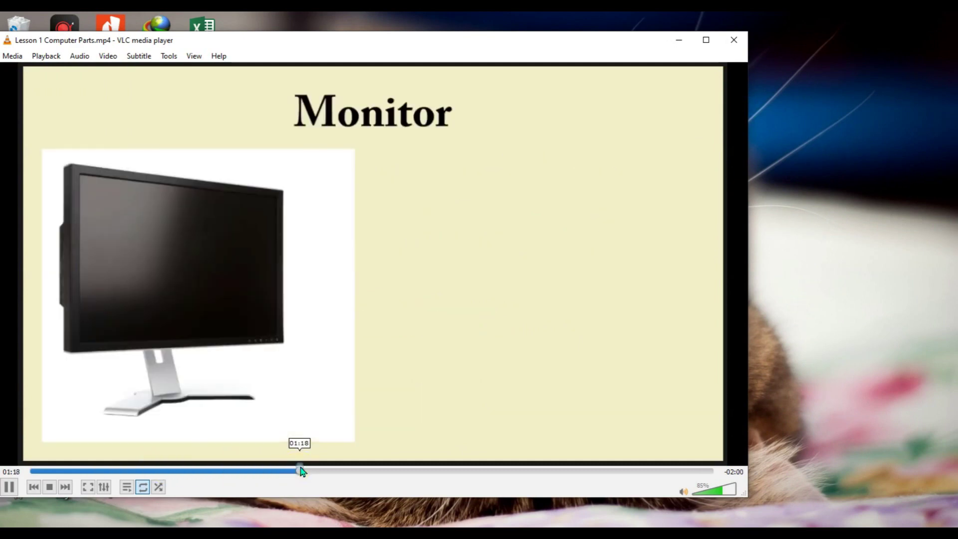
pyautogui.click(364, 471)
pyautogui.click(11, 488)
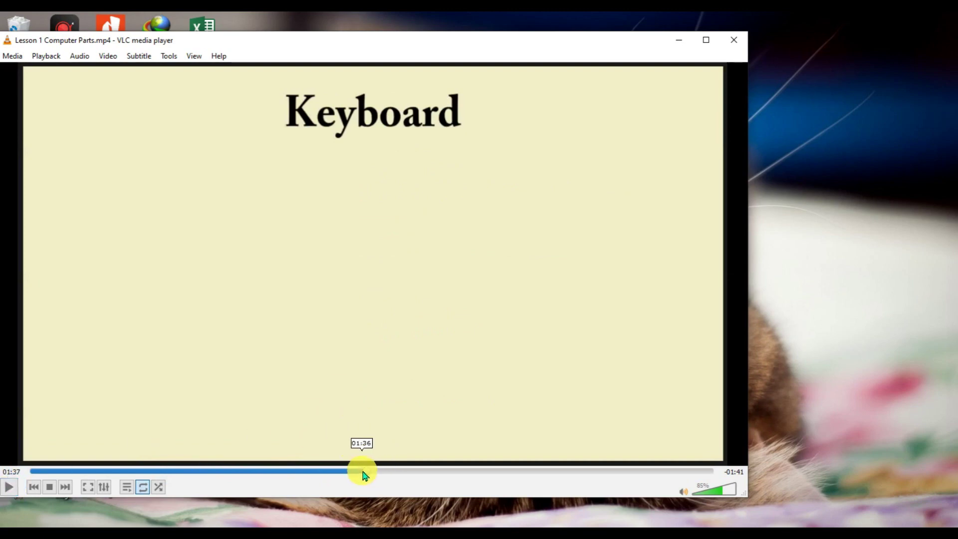
pyautogui.moveTo(362, 474); pyautogui.dragTo(340, 473)
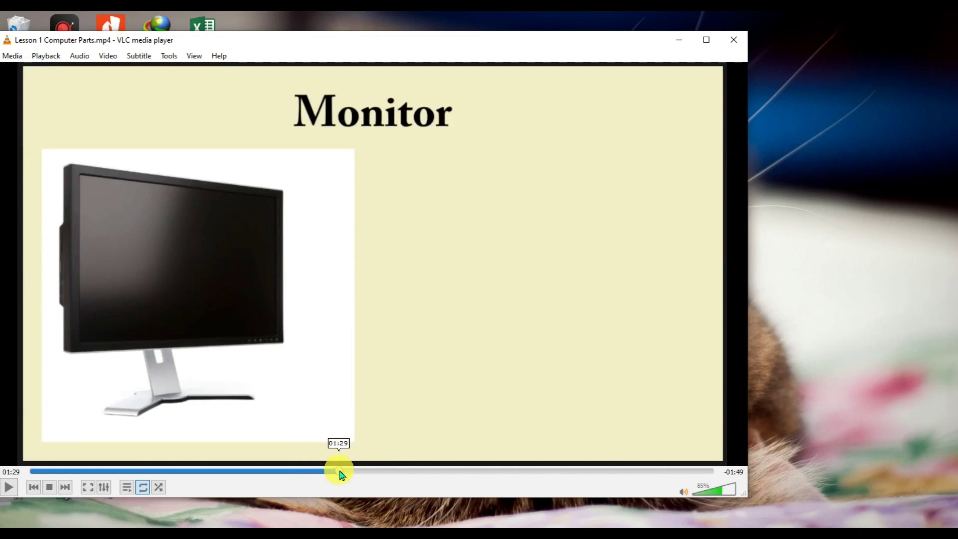